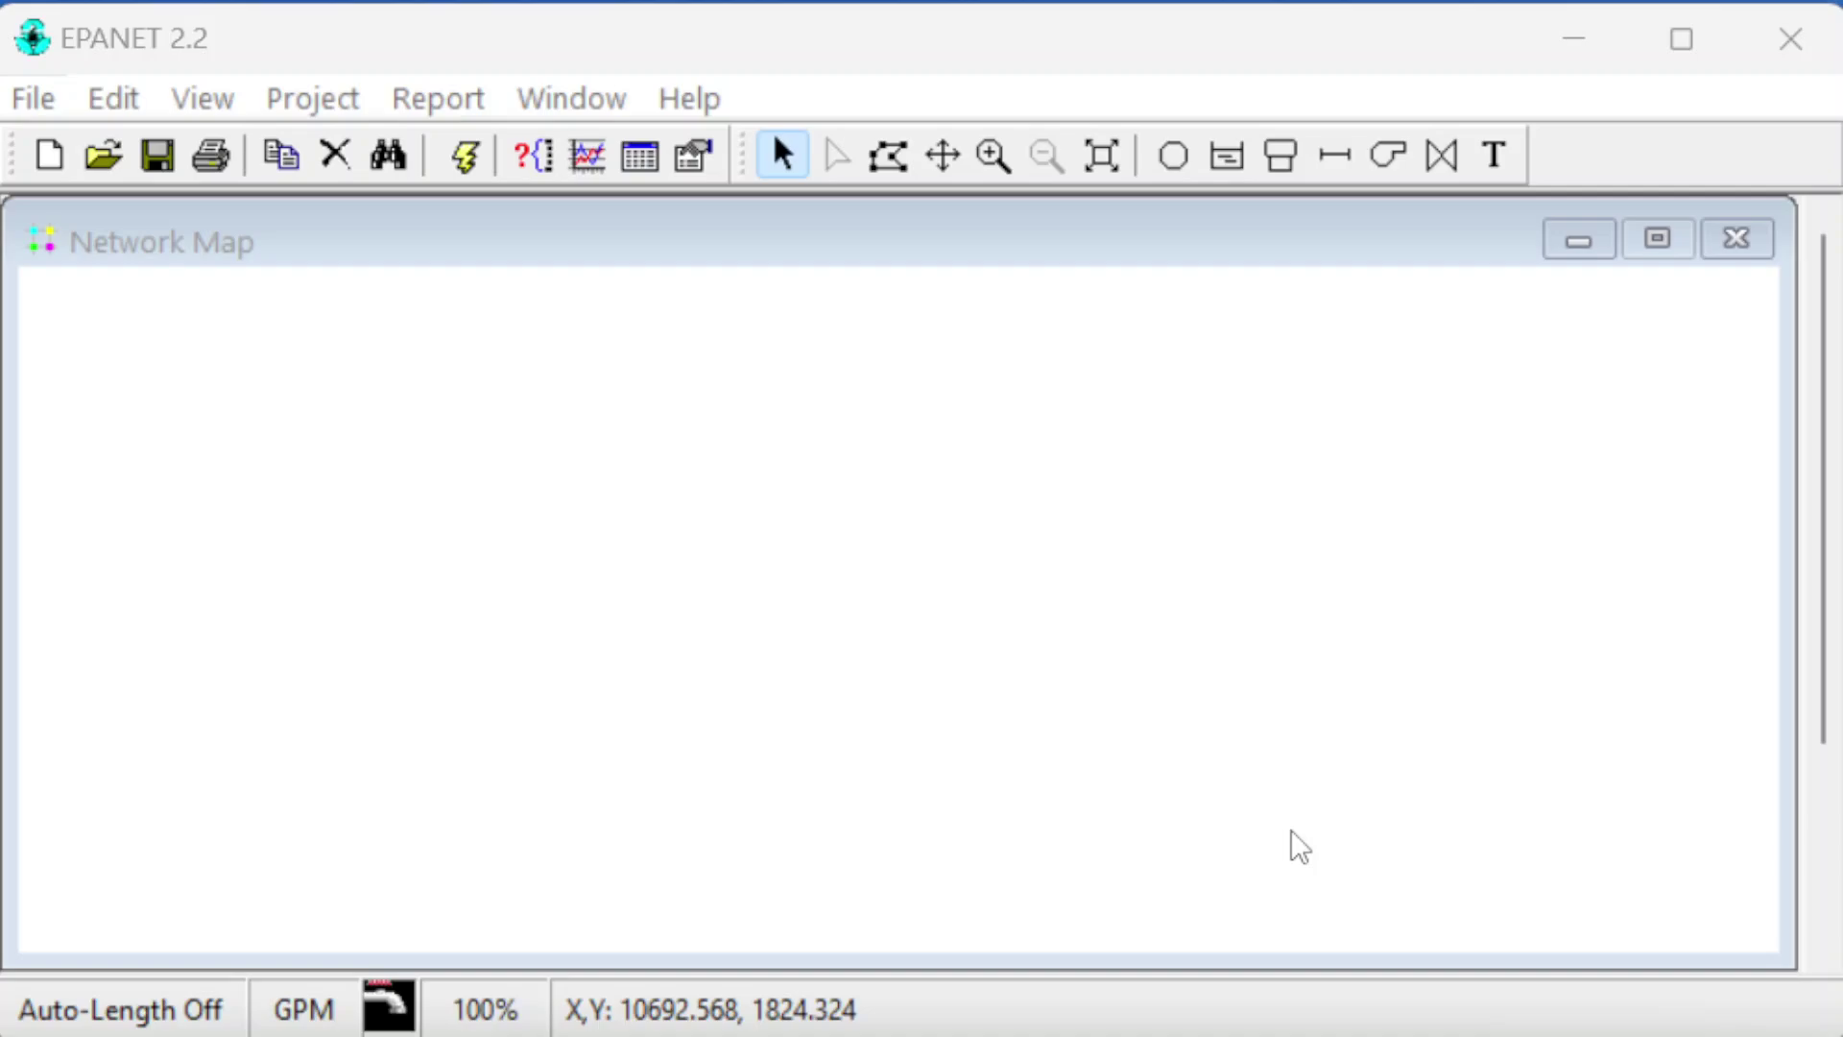
Activate the empty network map and browse the File menu without choosing a command
left_click(753, 235)
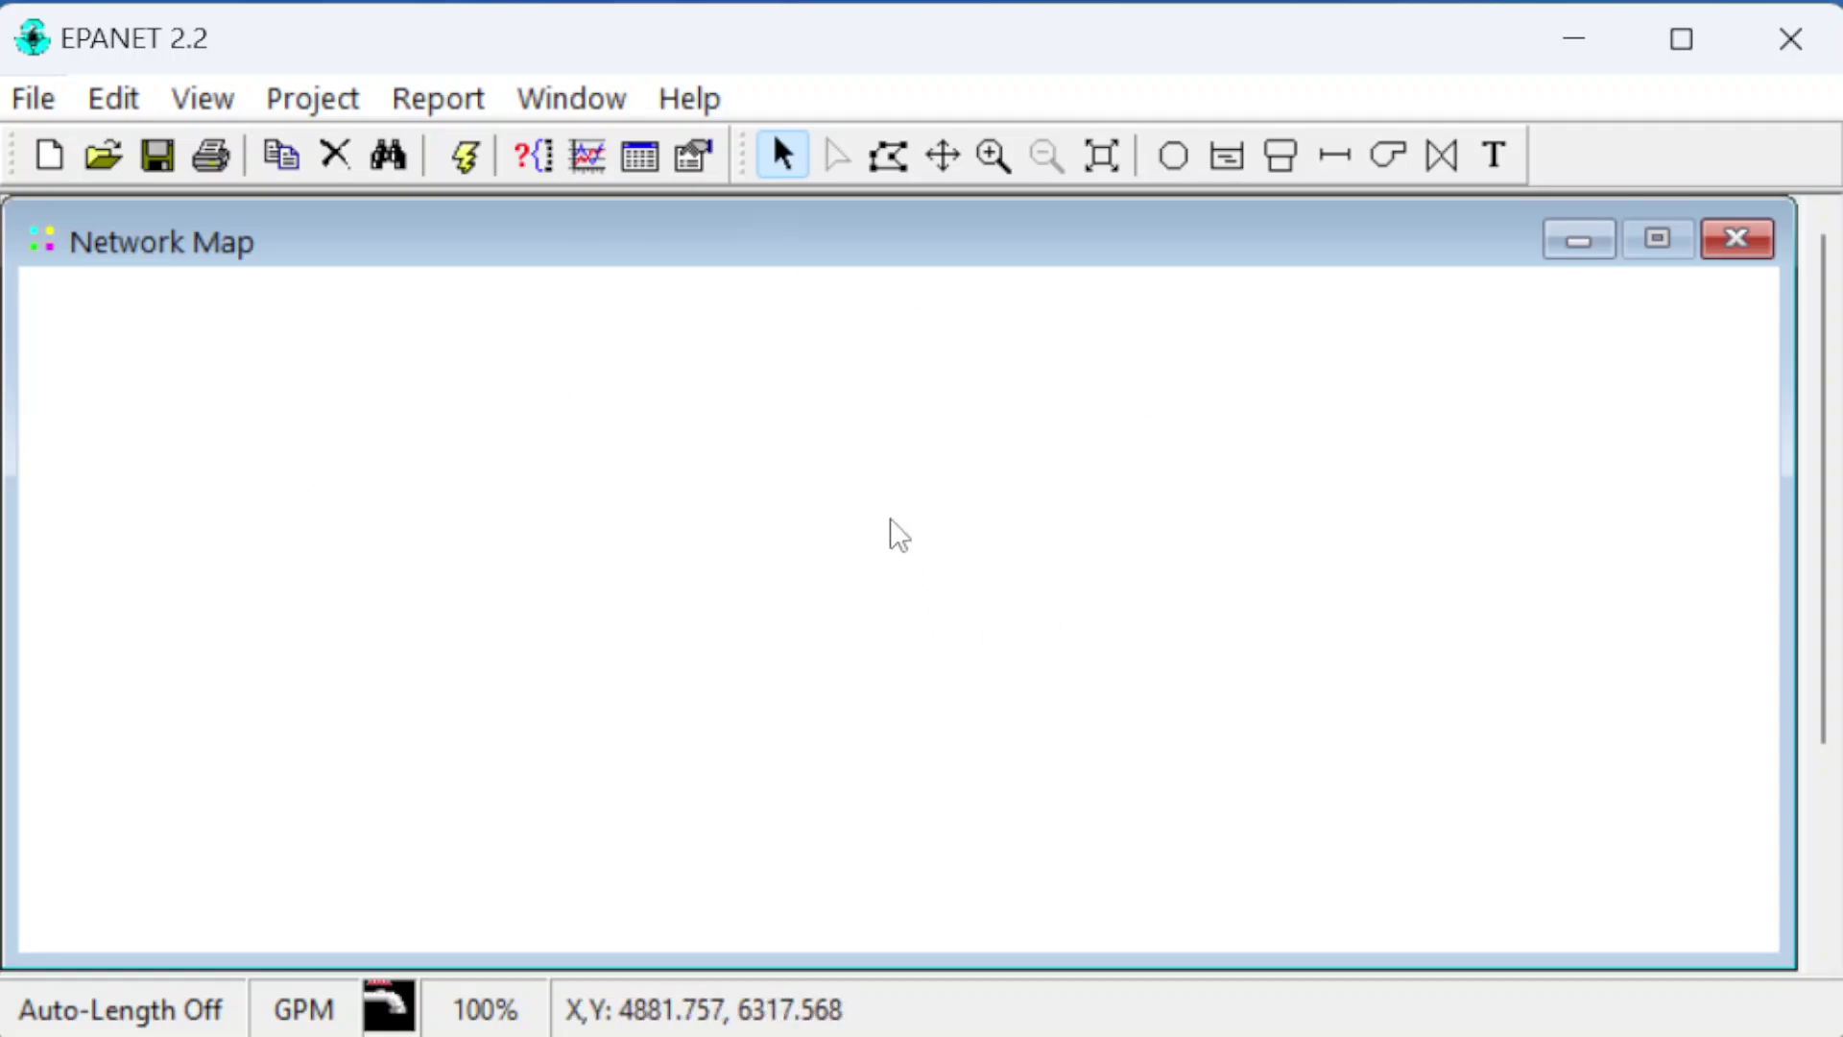
left_click(34, 100)
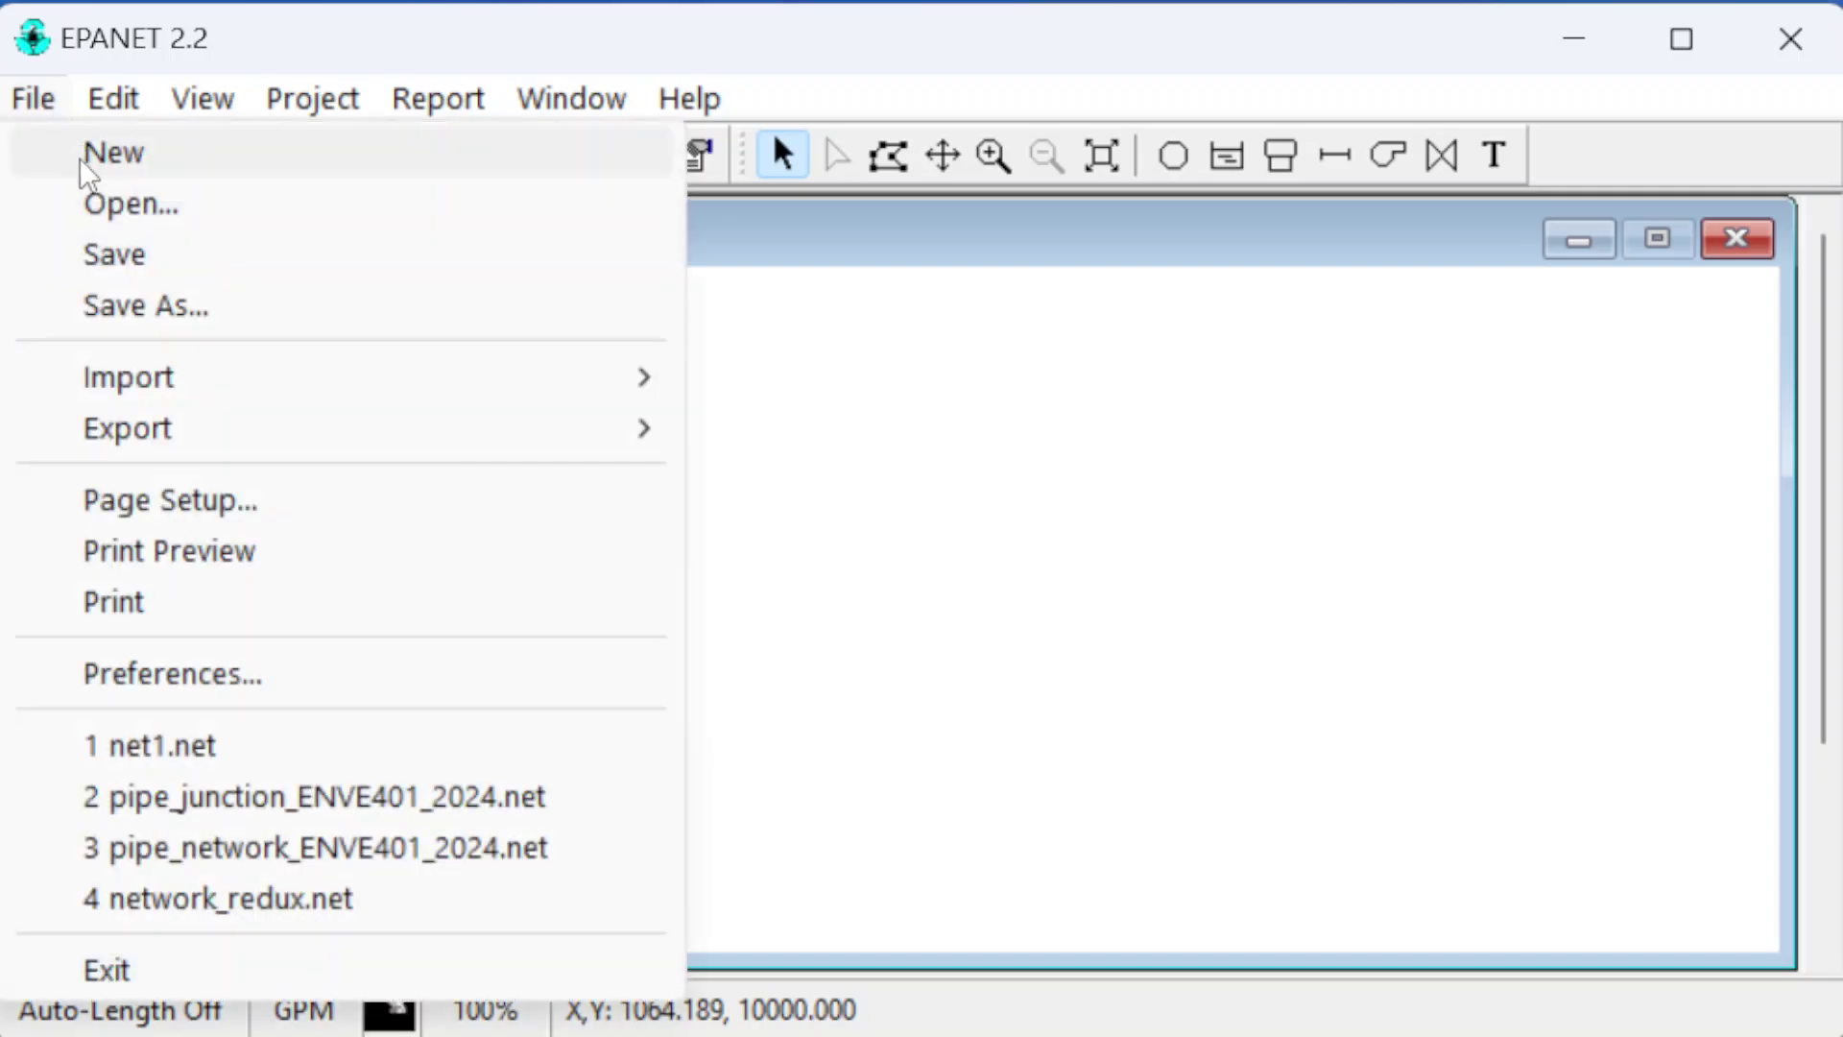
mouse_move(99, 382)
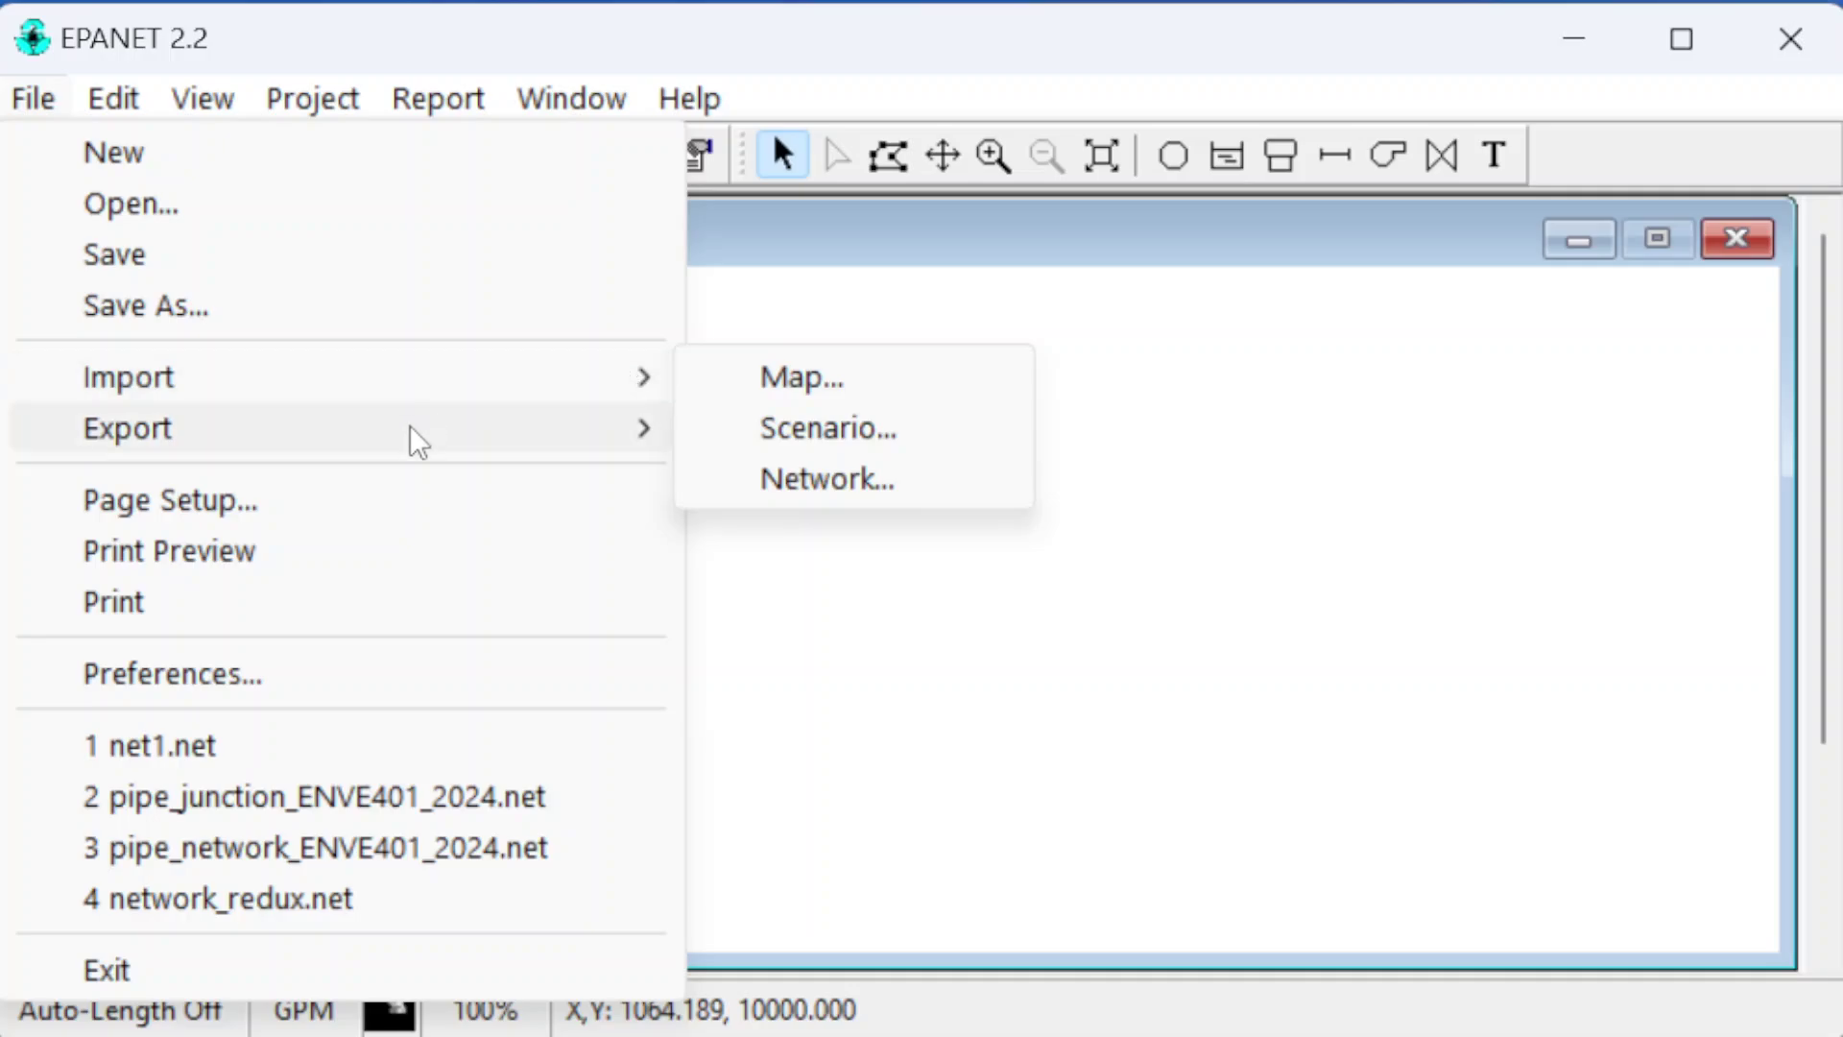
mouse_move(410, 427)
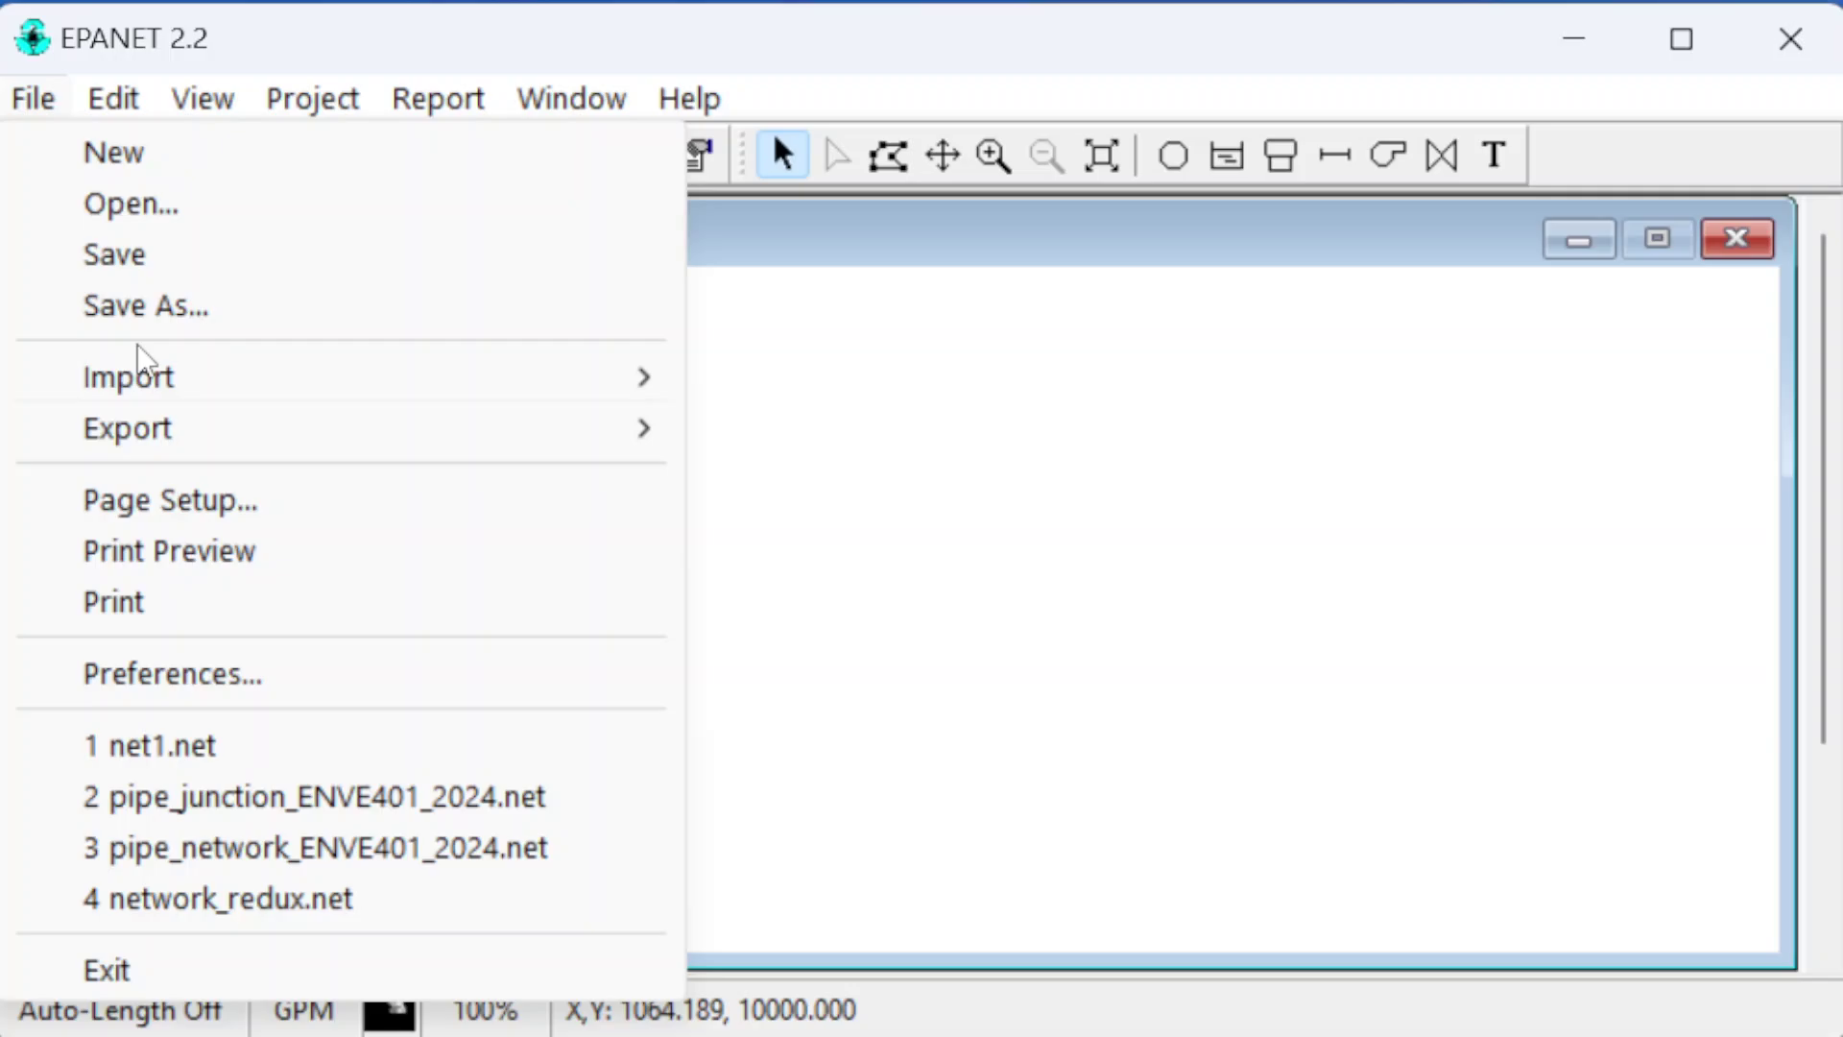
left_click(254, 63)
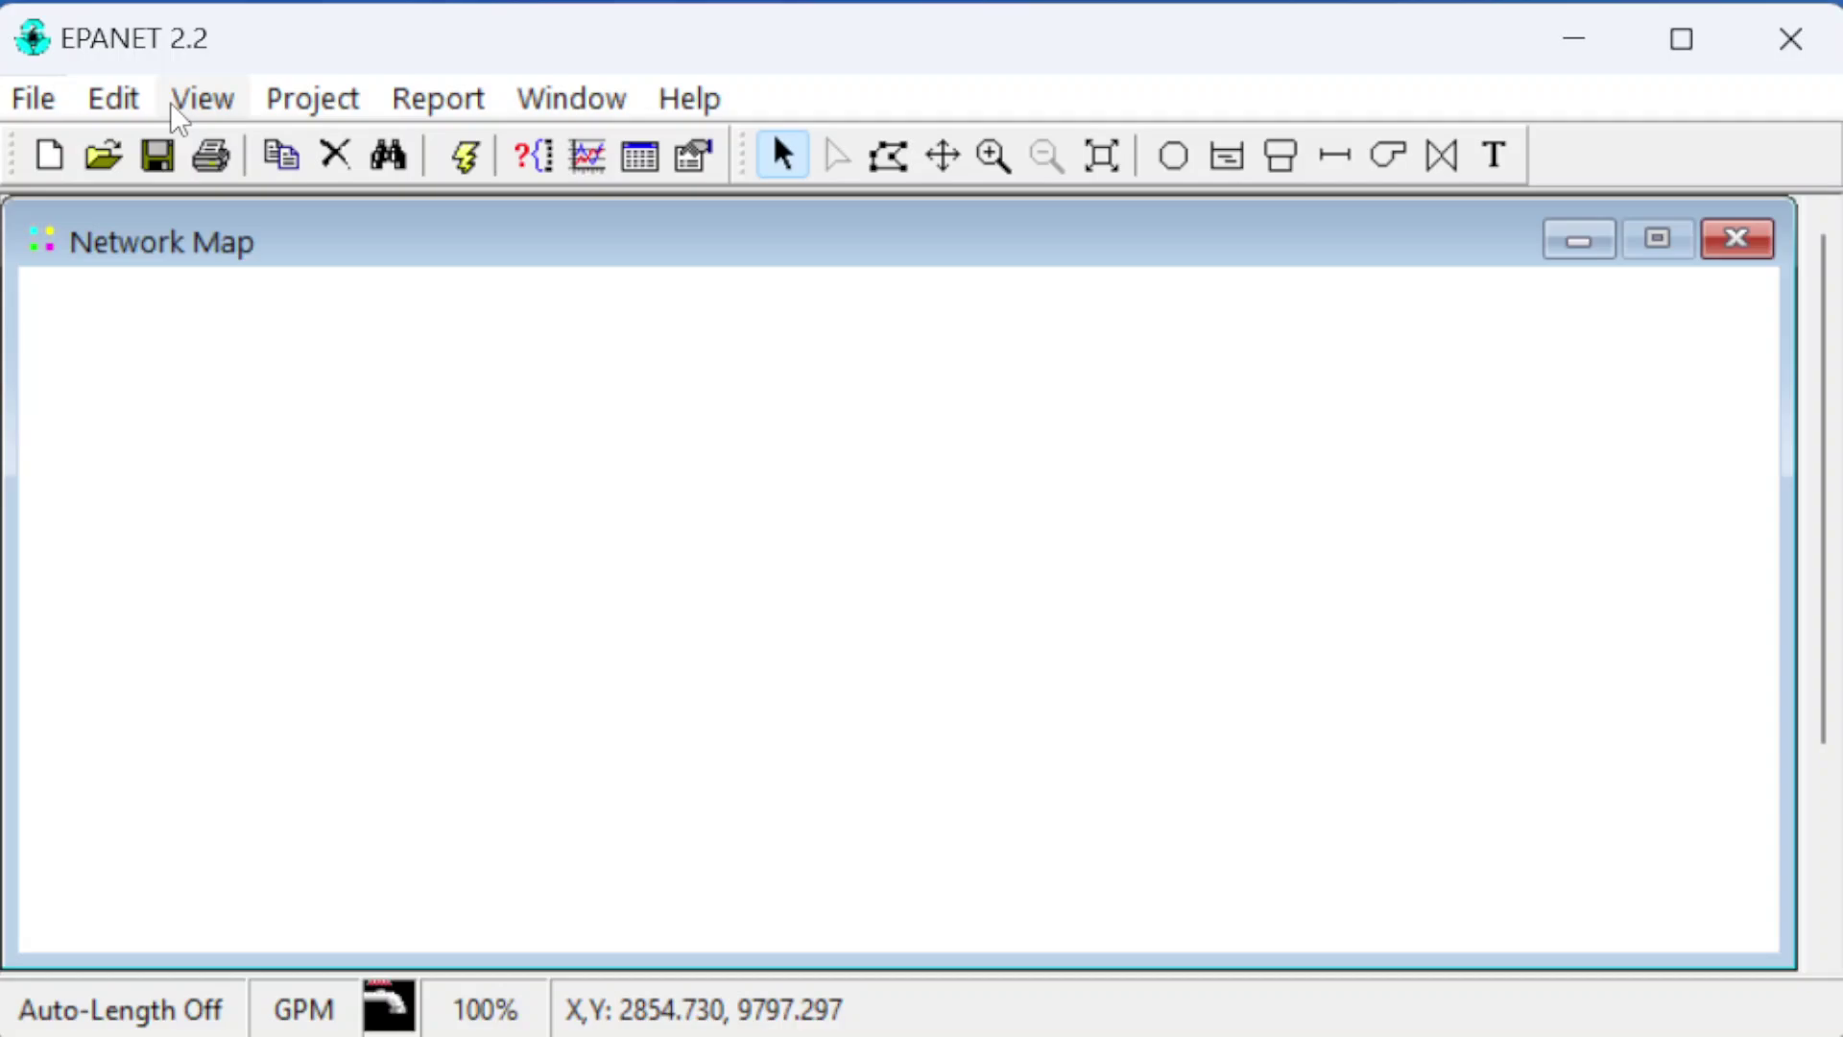
Open the example project net1.net from the Examples folder
left_click(52, 100)
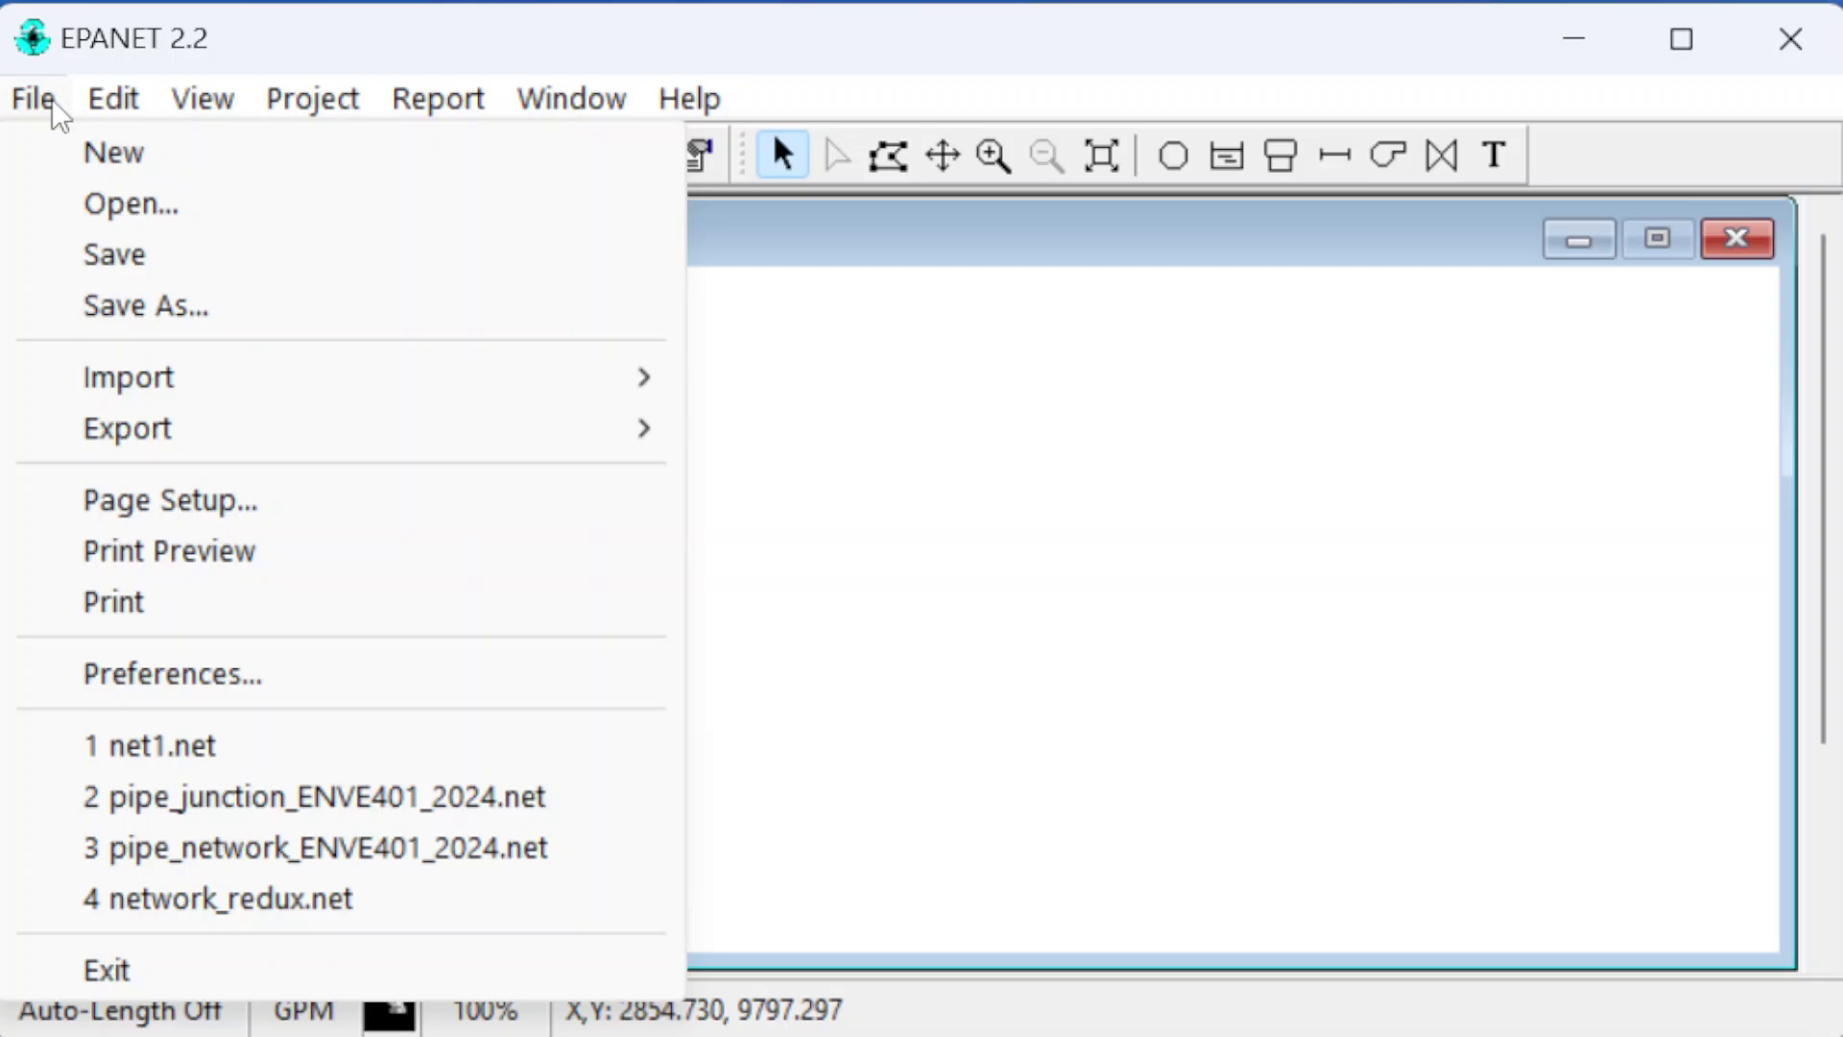
left_click(107, 204)
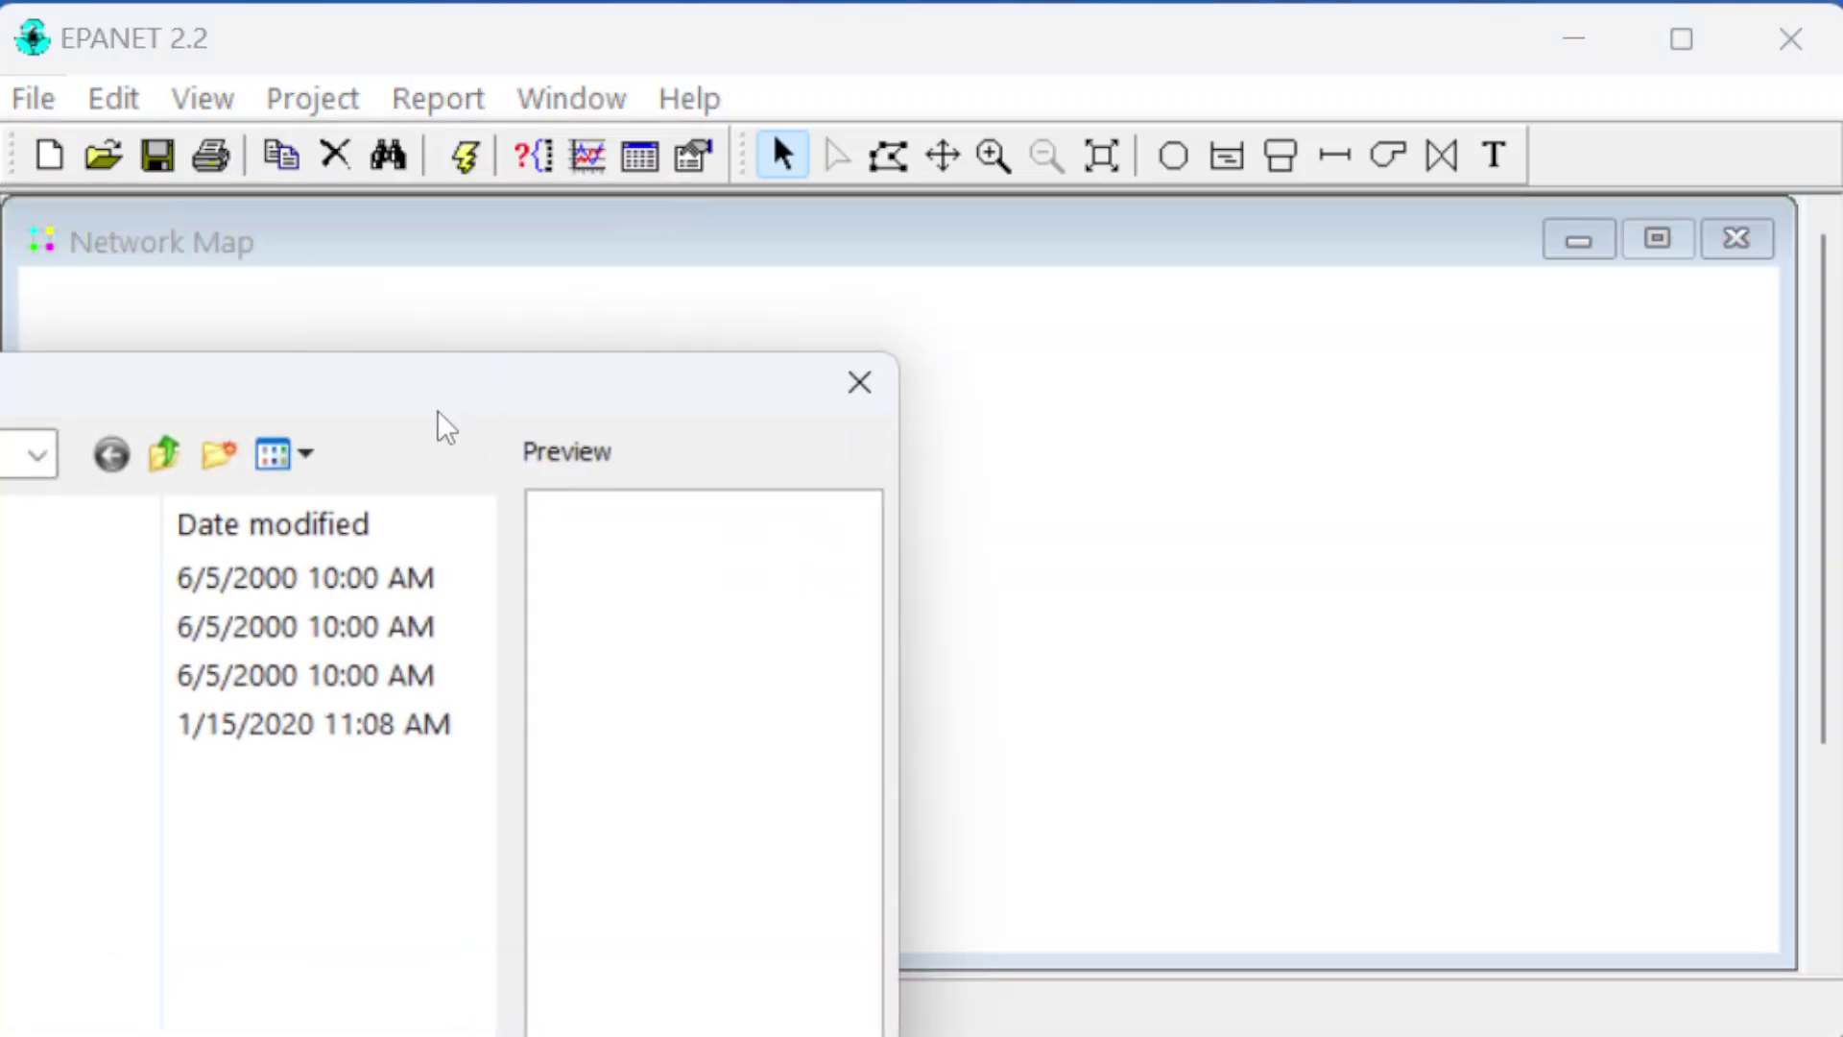
left_click_drag(846, 307, 1275, 115)
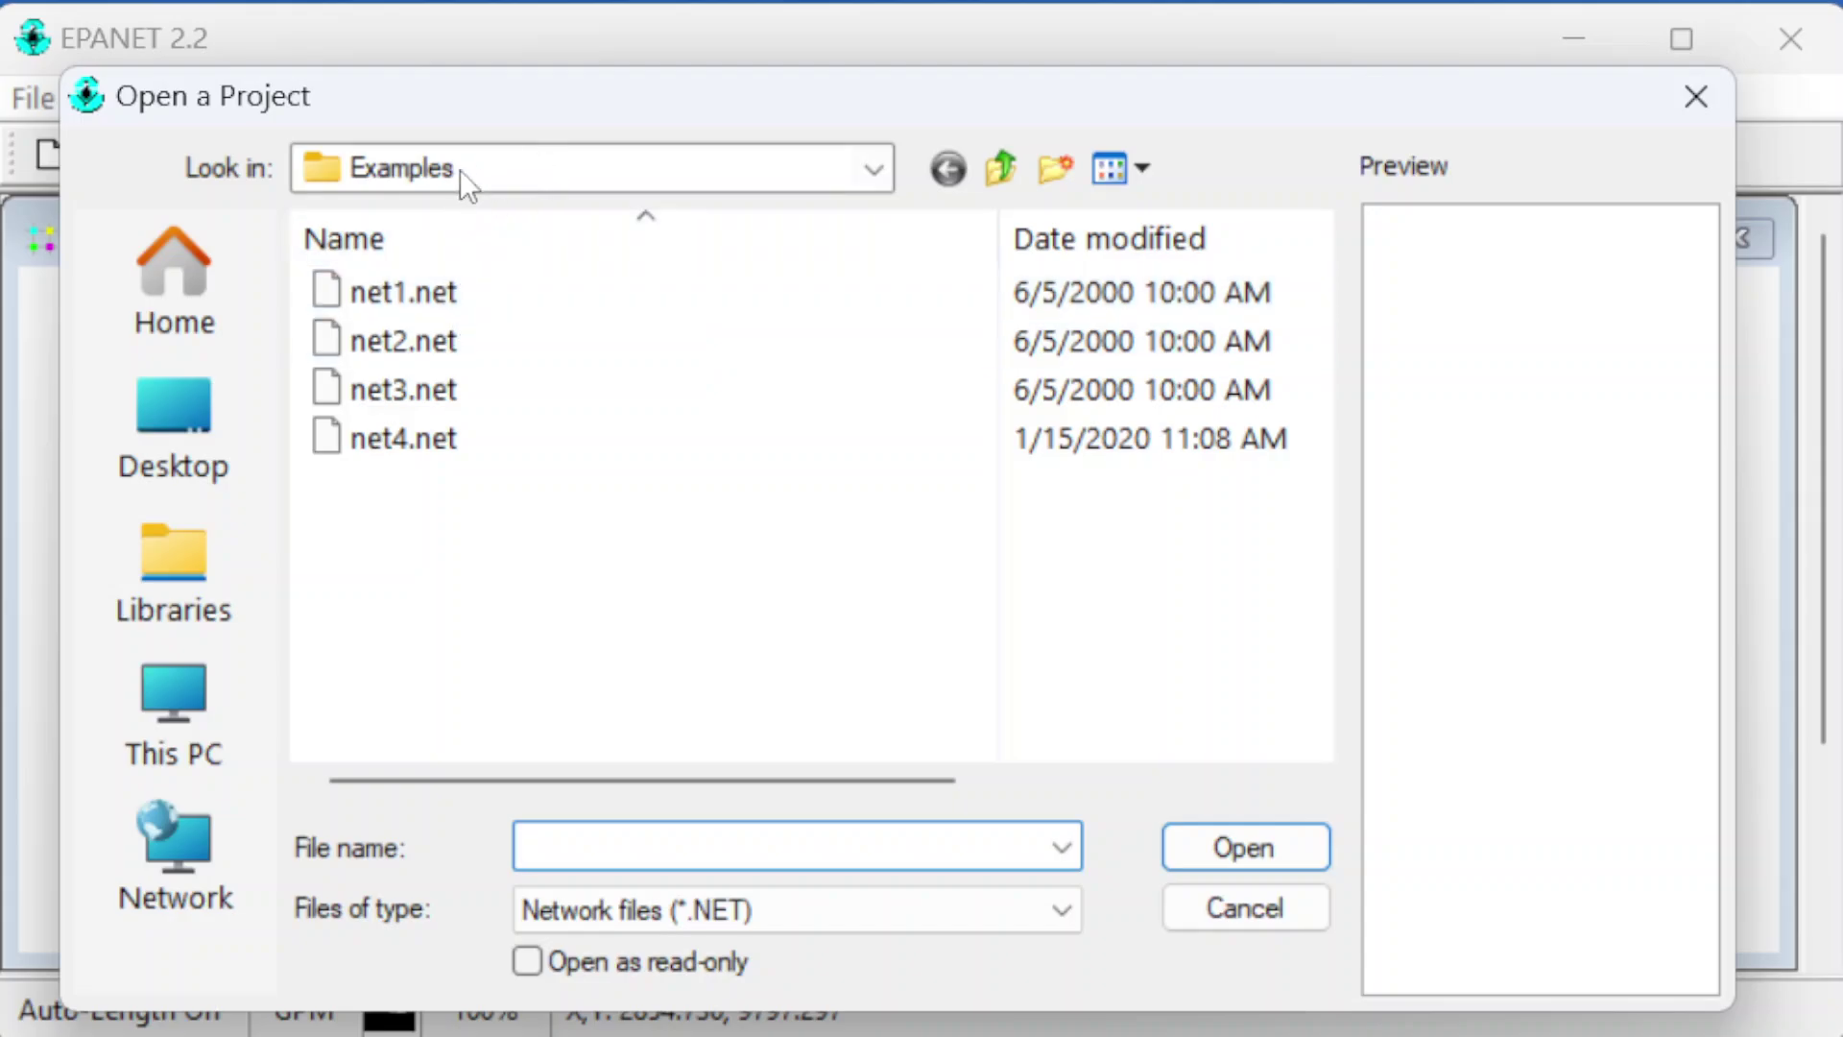
left_click(420, 290)
left_click(1211, 844)
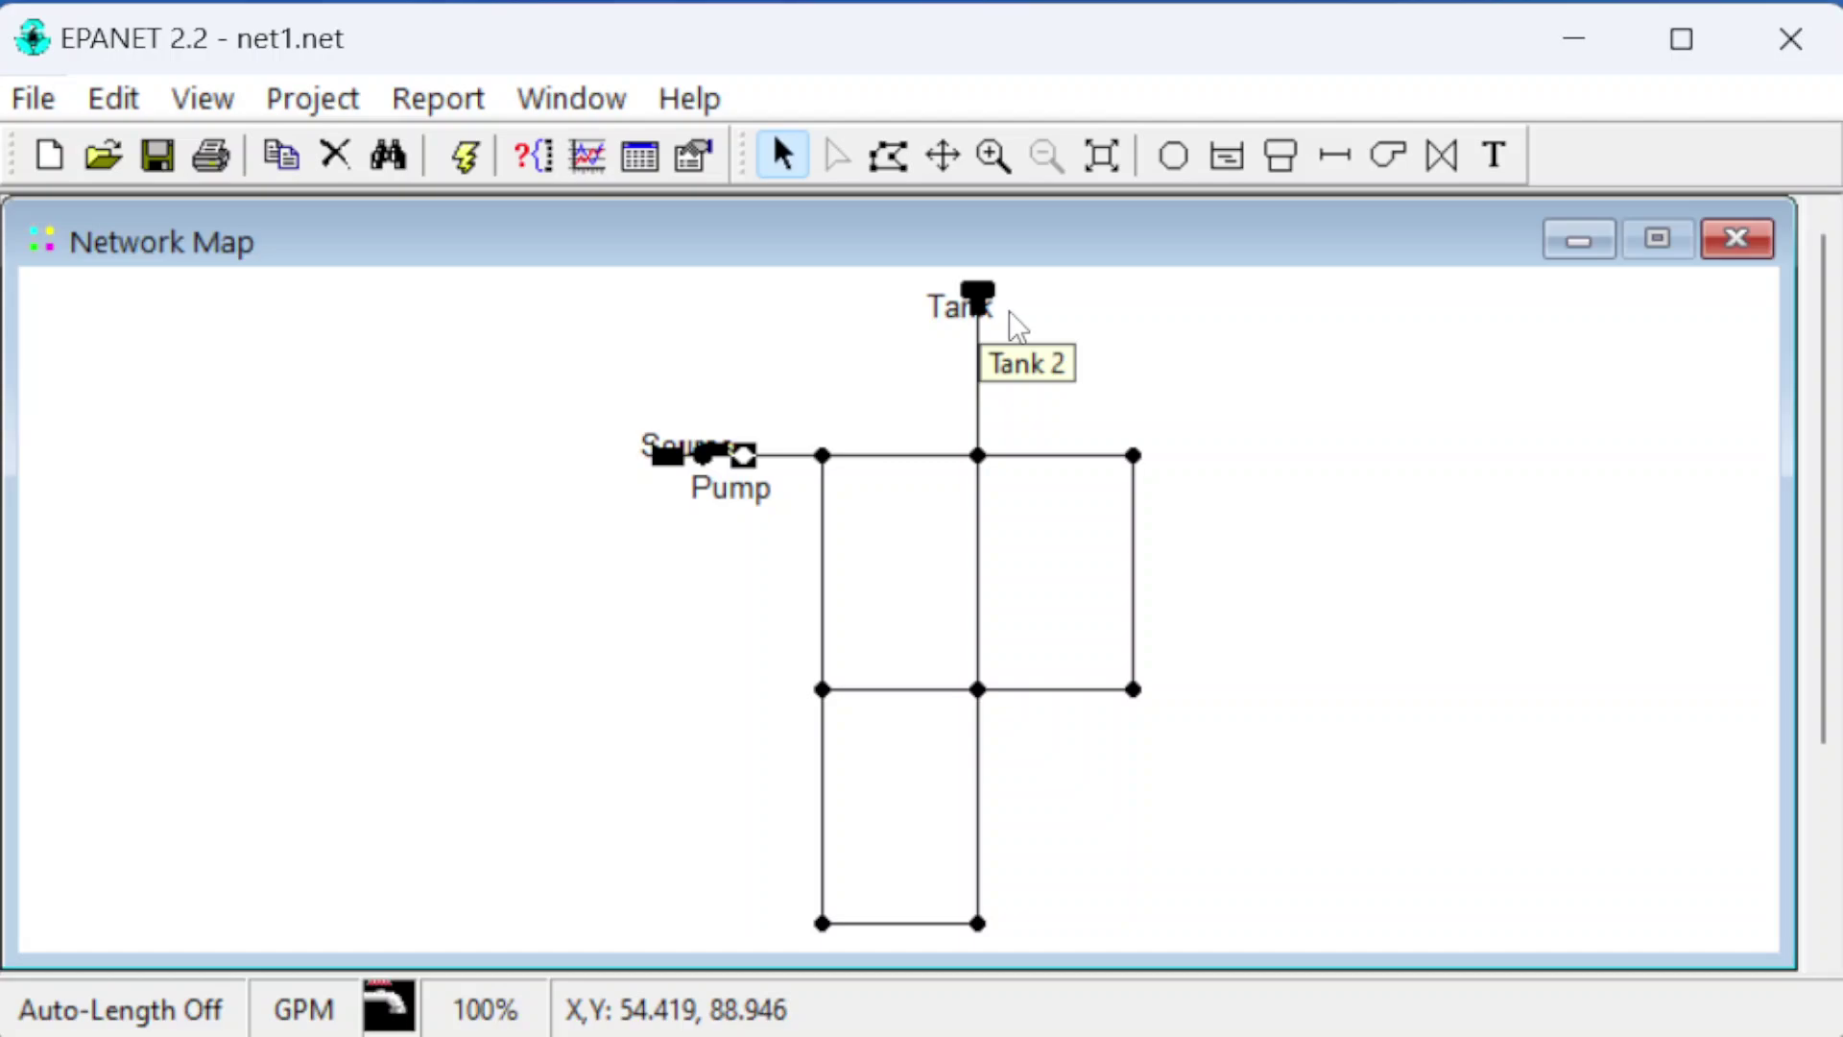
Select the junction beside the pump, then select Pipe 11 on the map
left_click(740, 460)
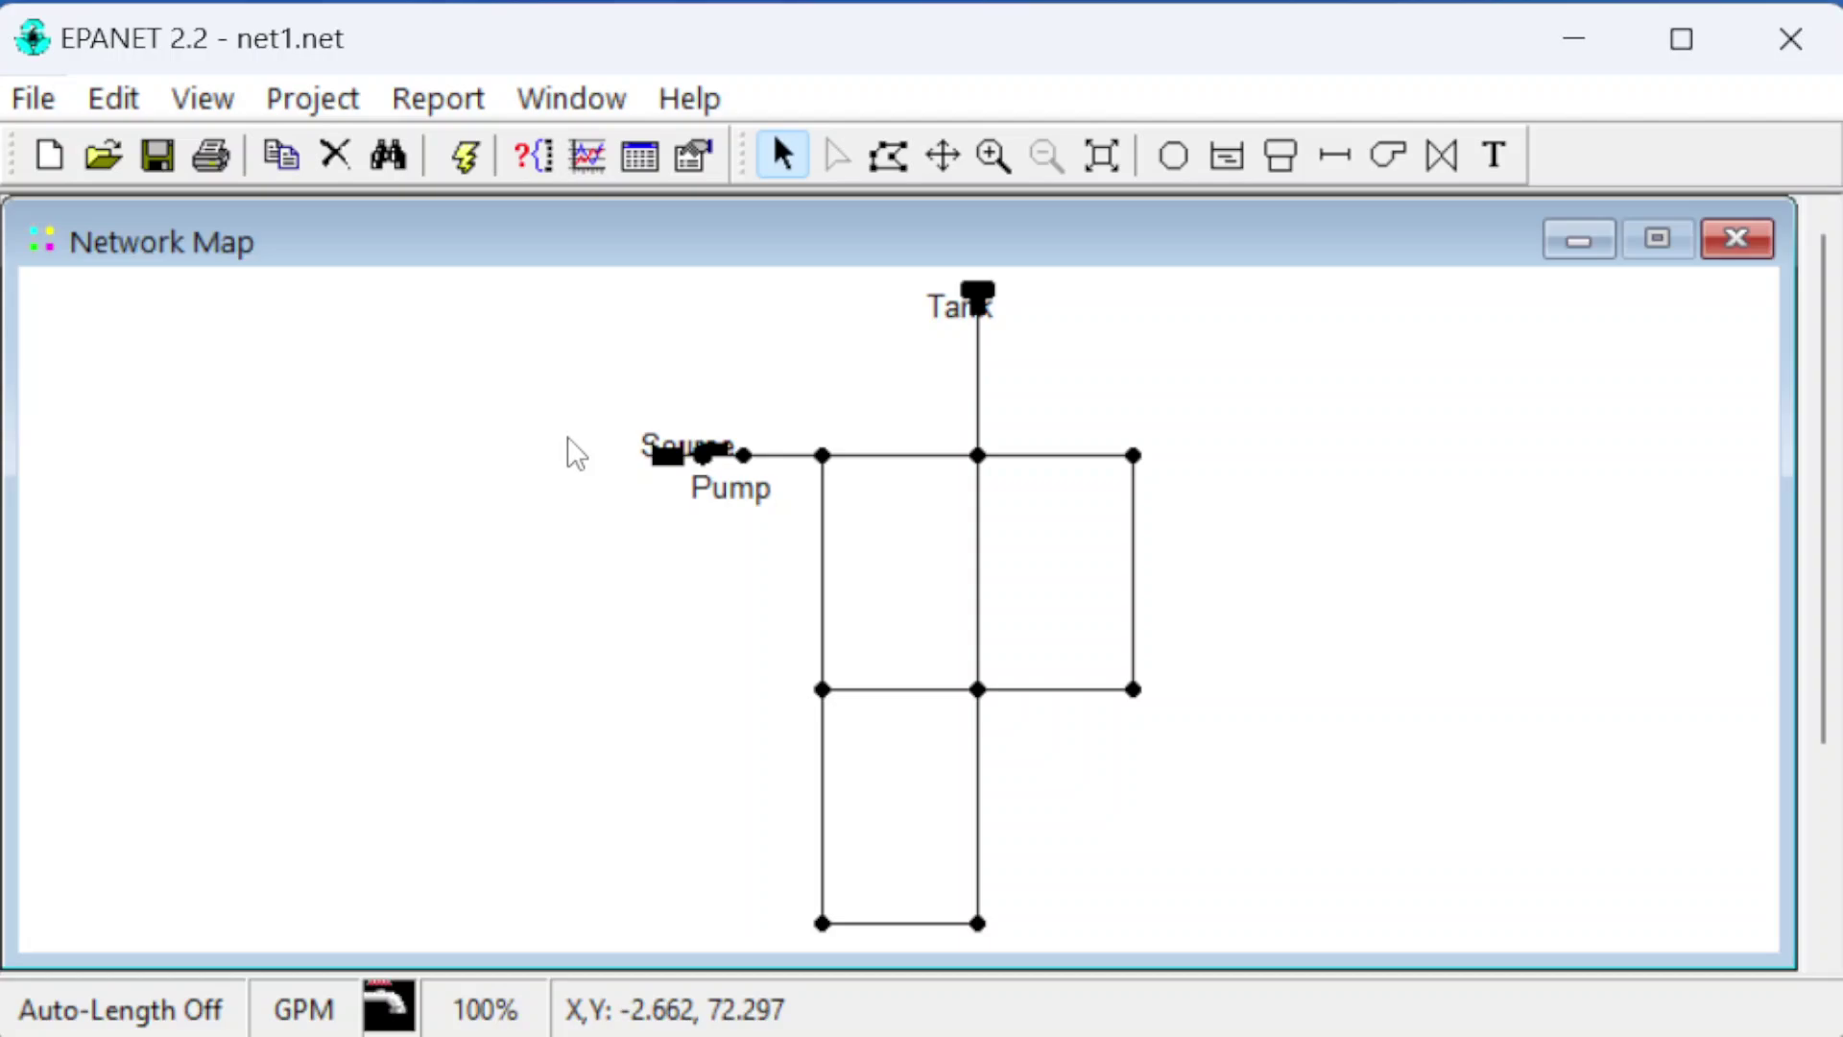
left_click(888, 461)
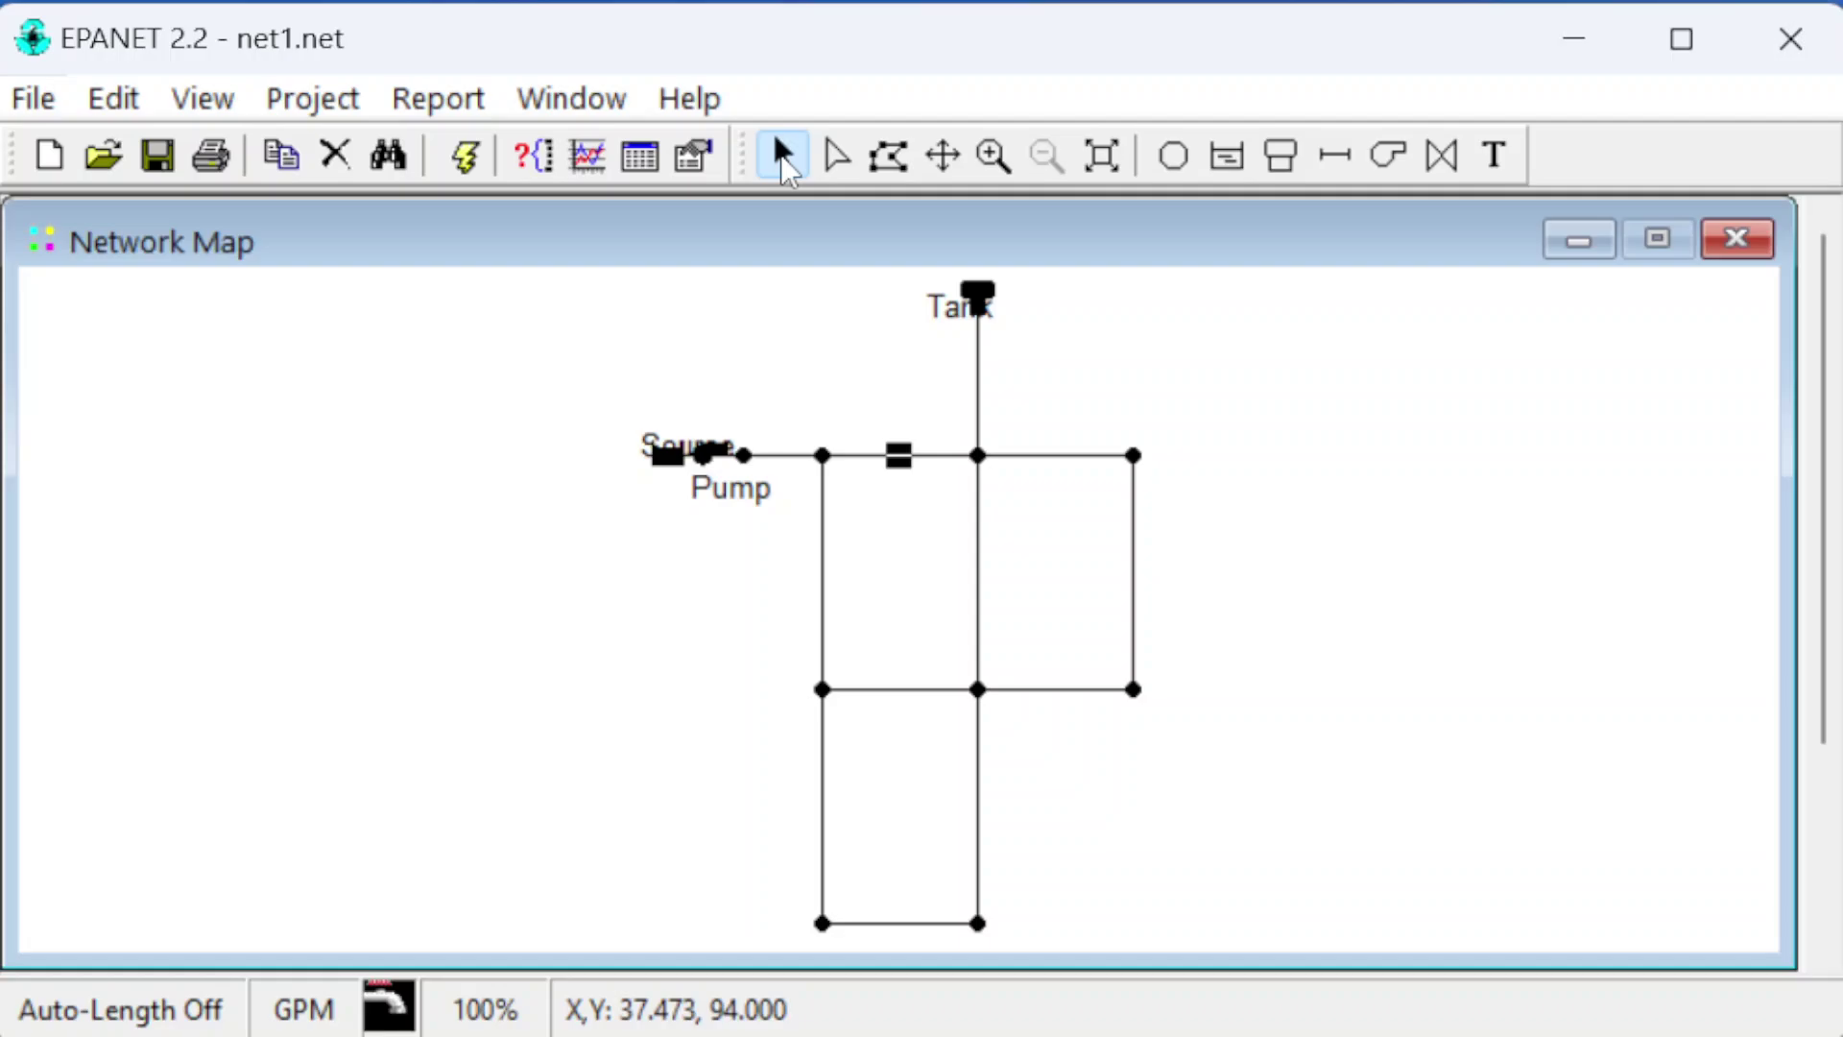
double_click(888, 455)
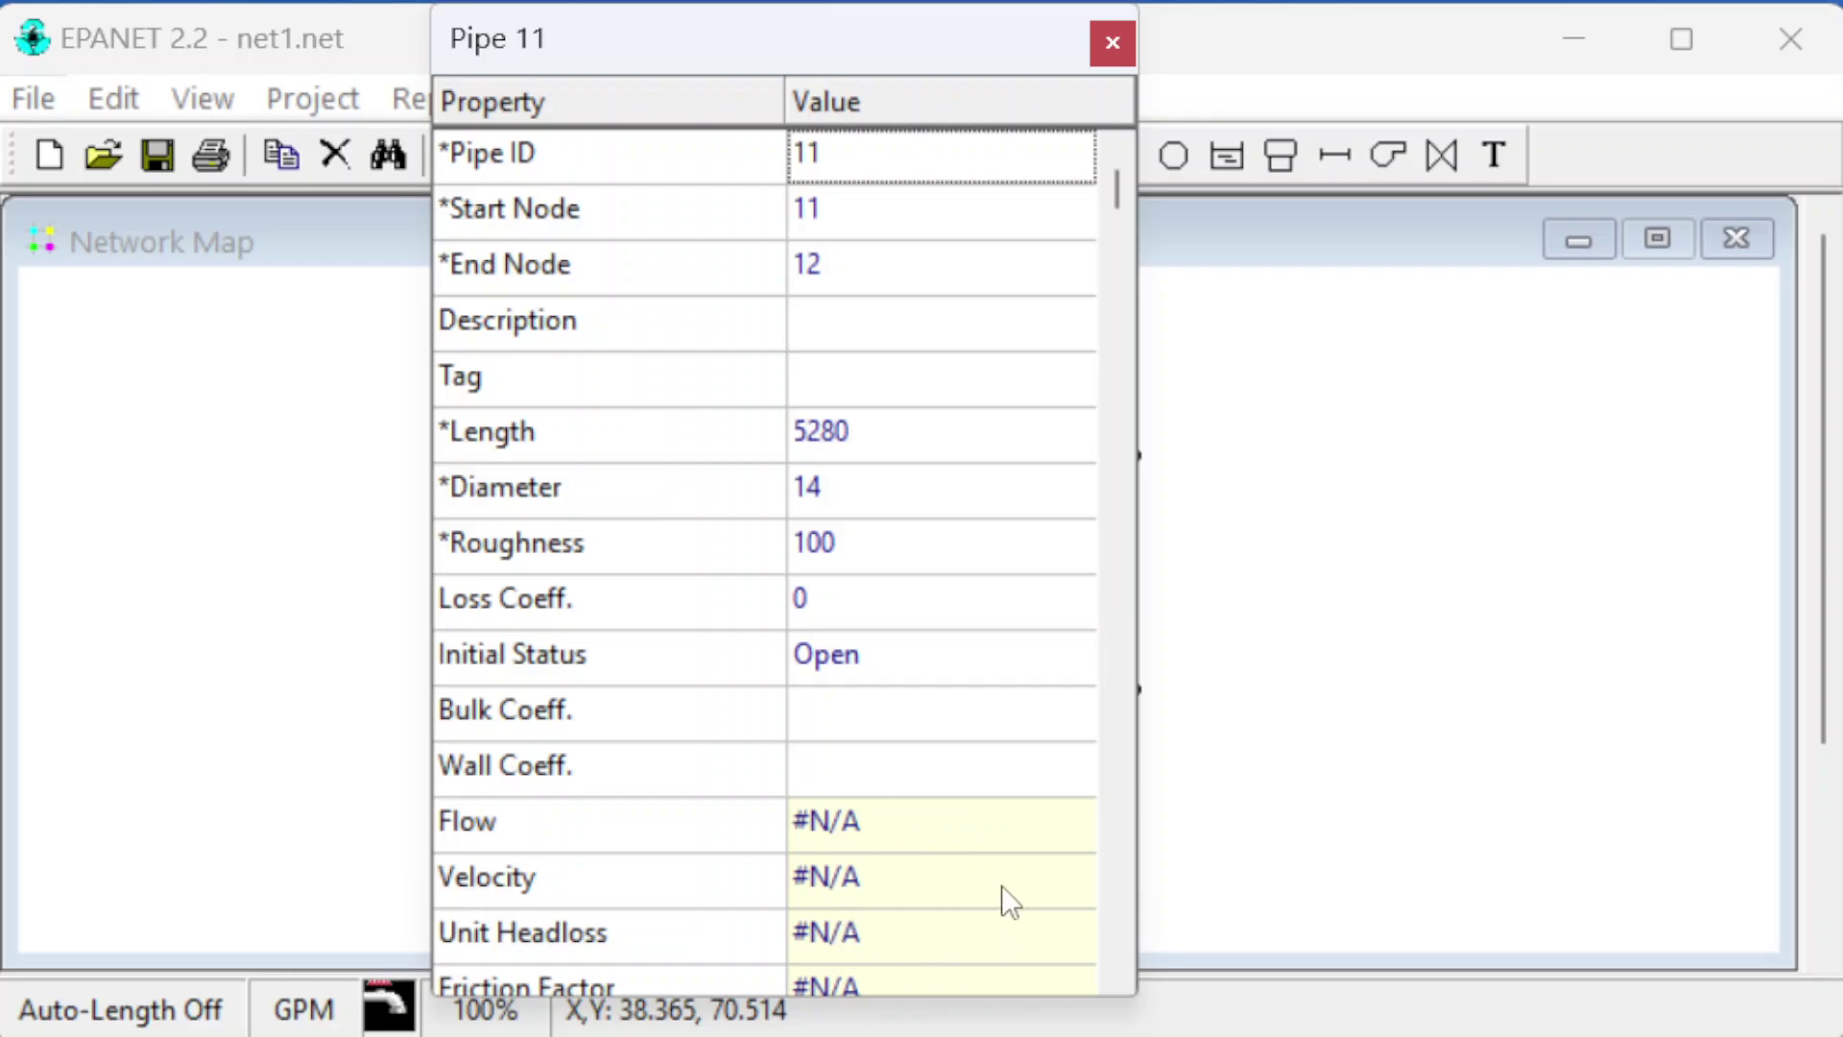
left_click(835, 379)
left_click(844, 442)
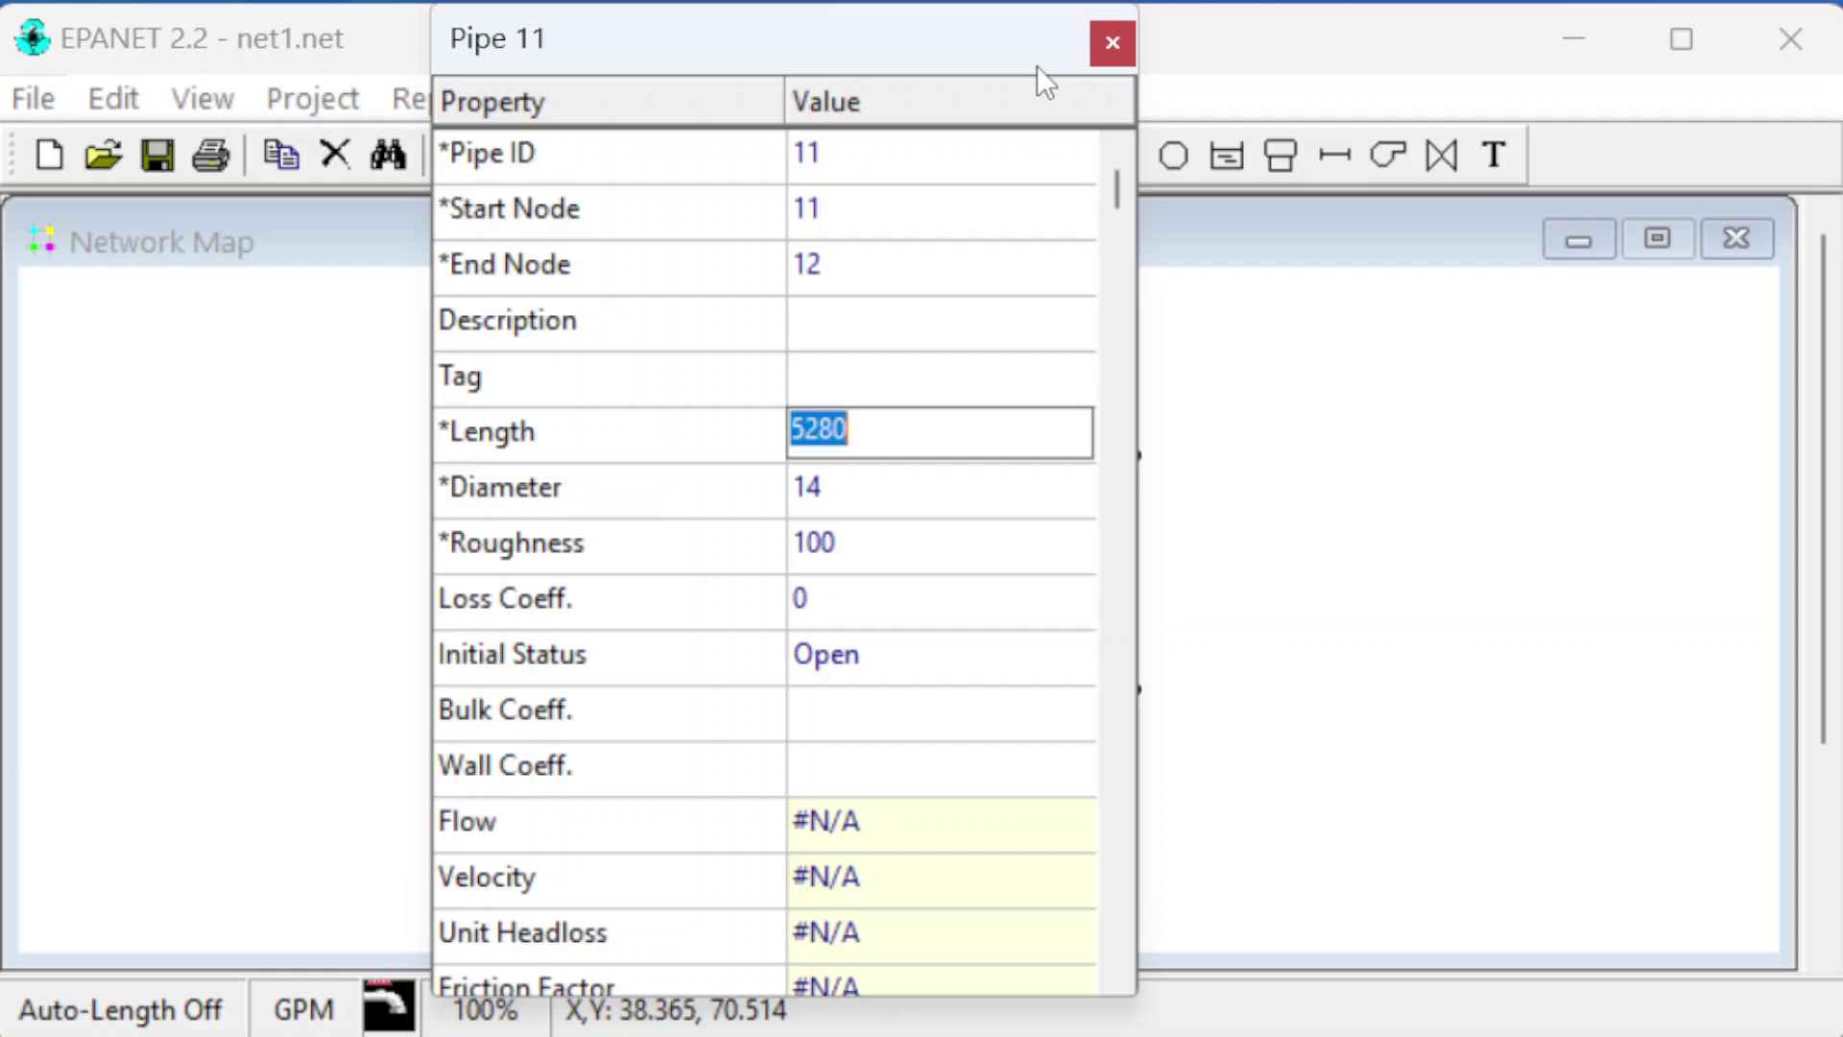
left_click(1112, 43)
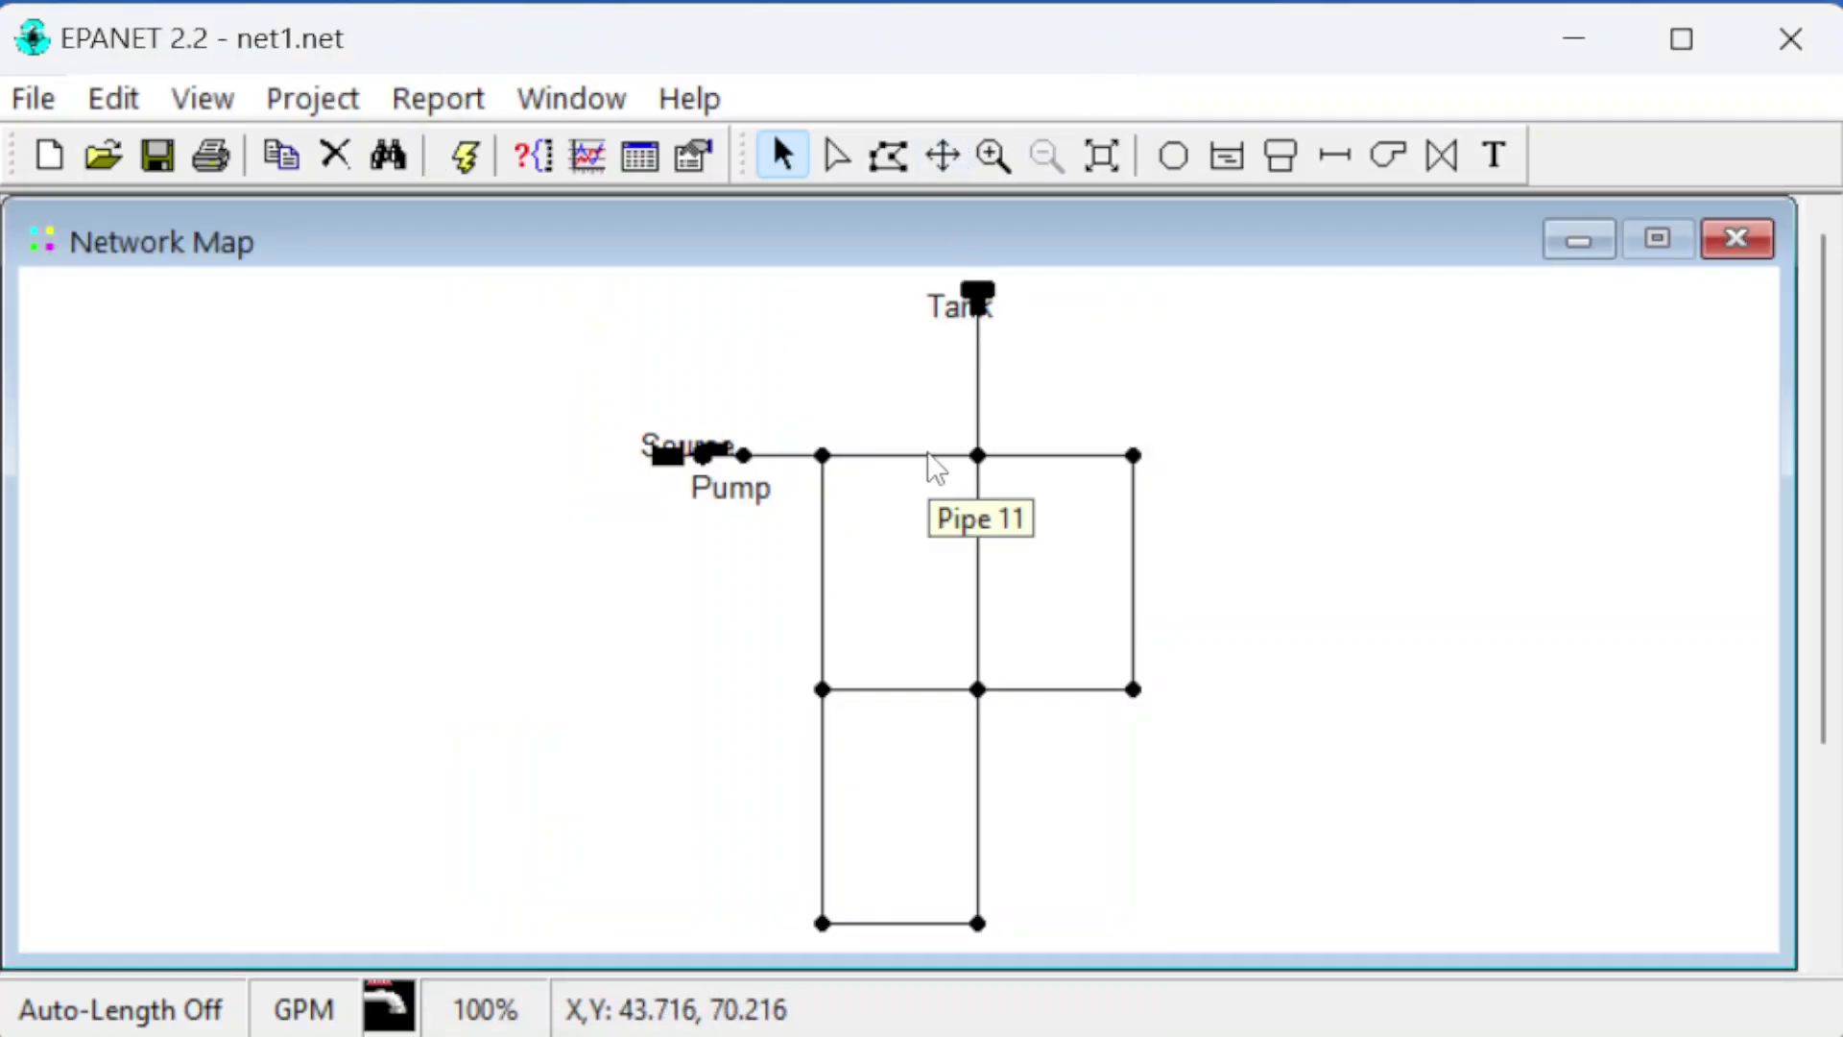
Enable Display Link ID's on the Notation page of the map options
left_click(197, 101)
left_click(310, 795)
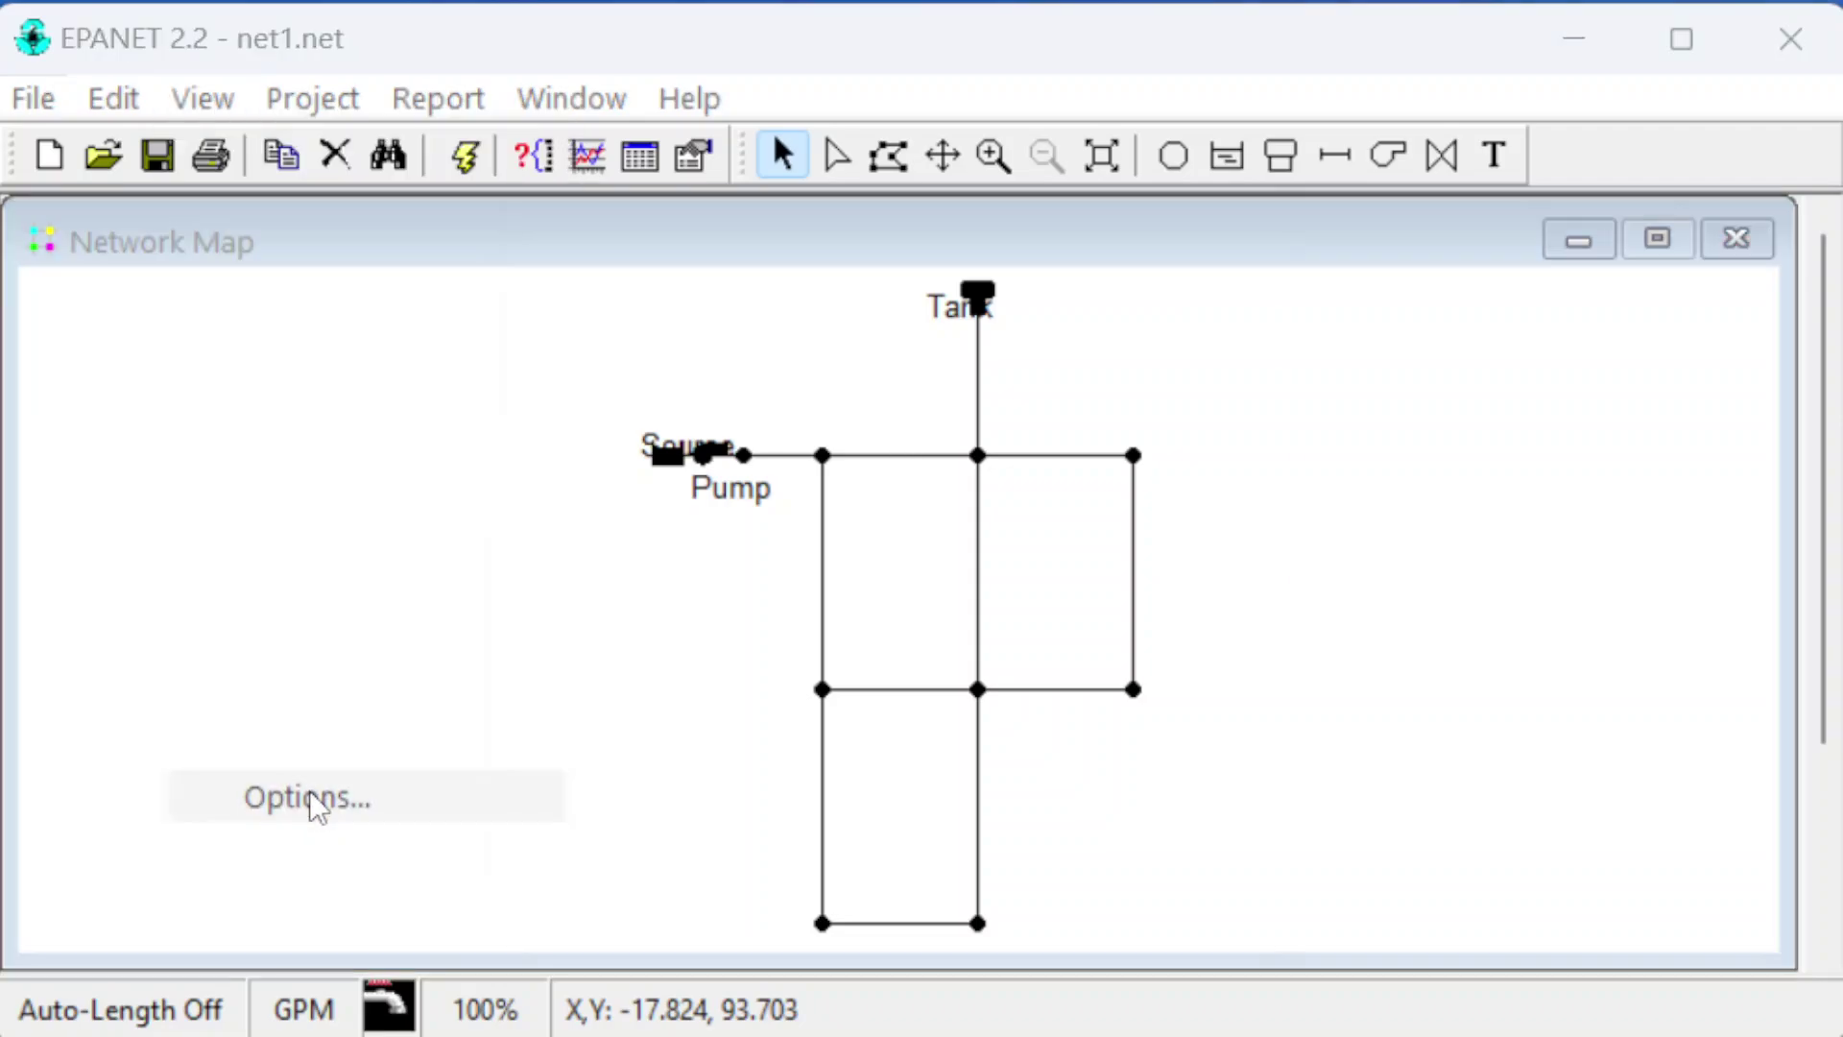
left_click(670, 537)
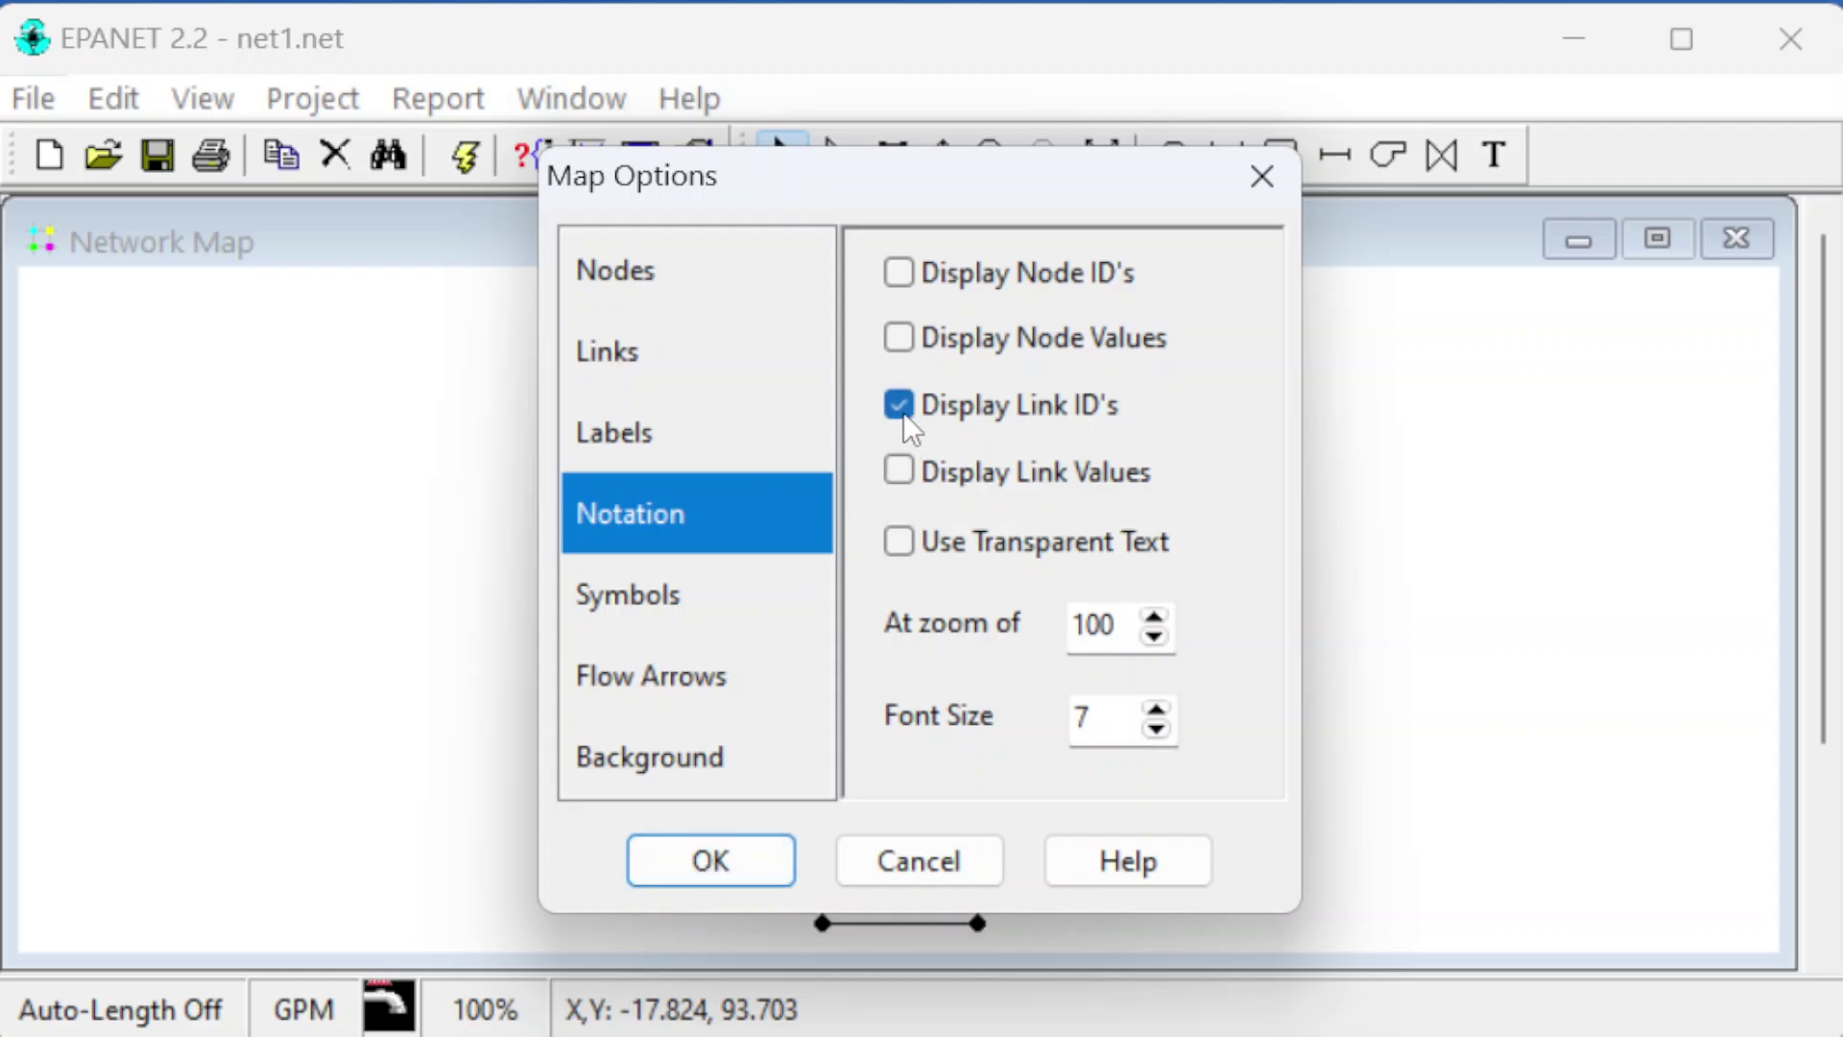
left_click(749, 865)
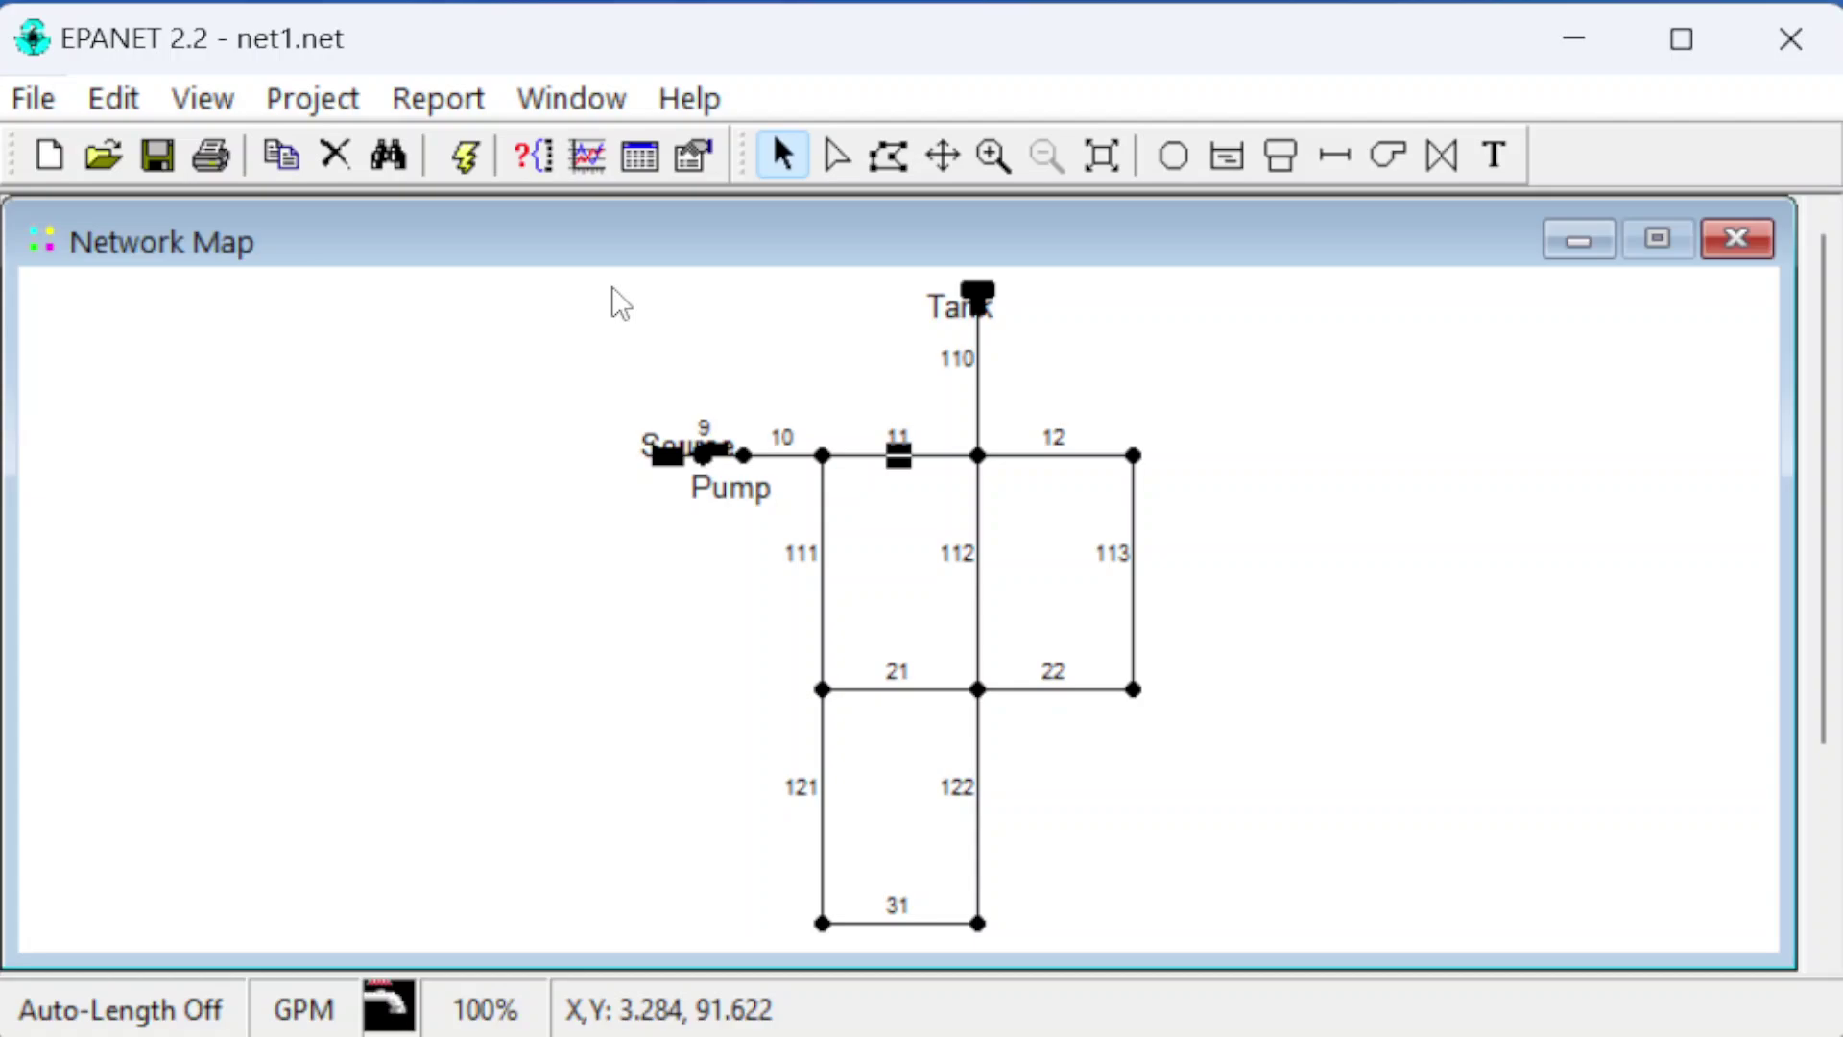
Run the net1 hydraulic simulation and dismiss the successful Run Status message
left_click(469, 169)
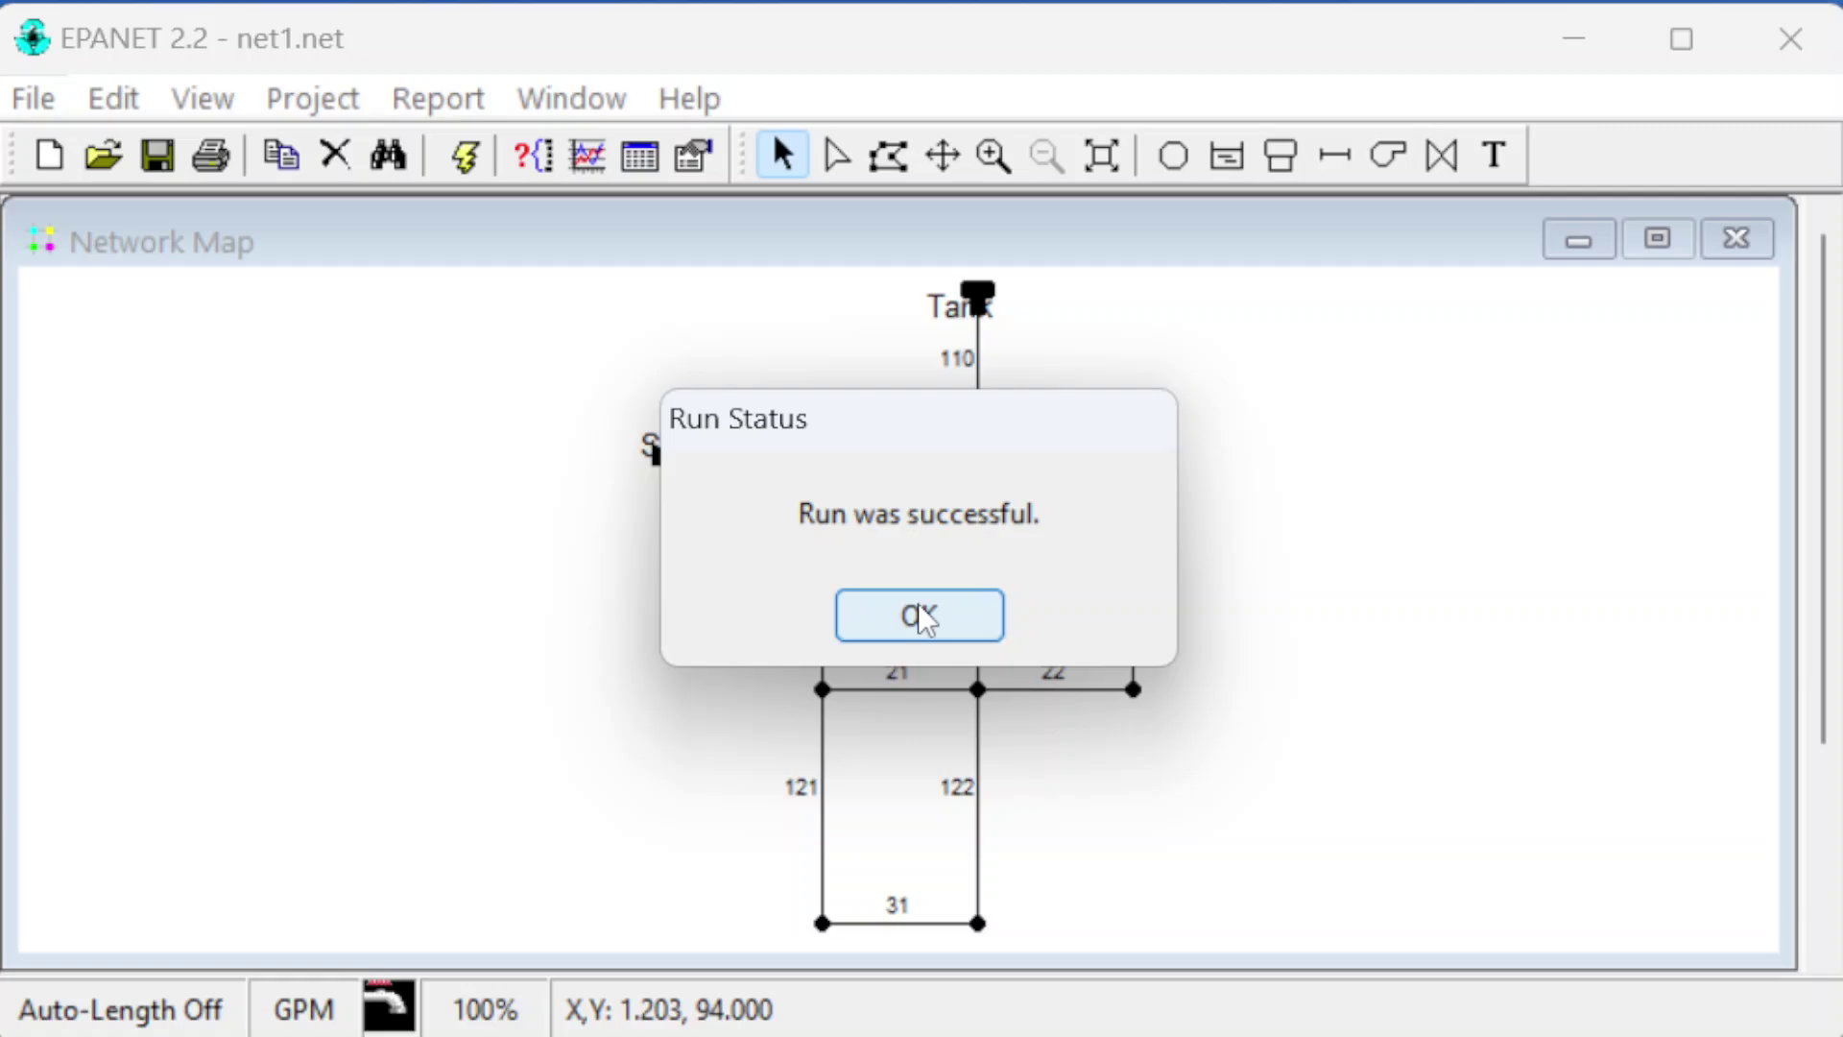
left_click(917, 614)
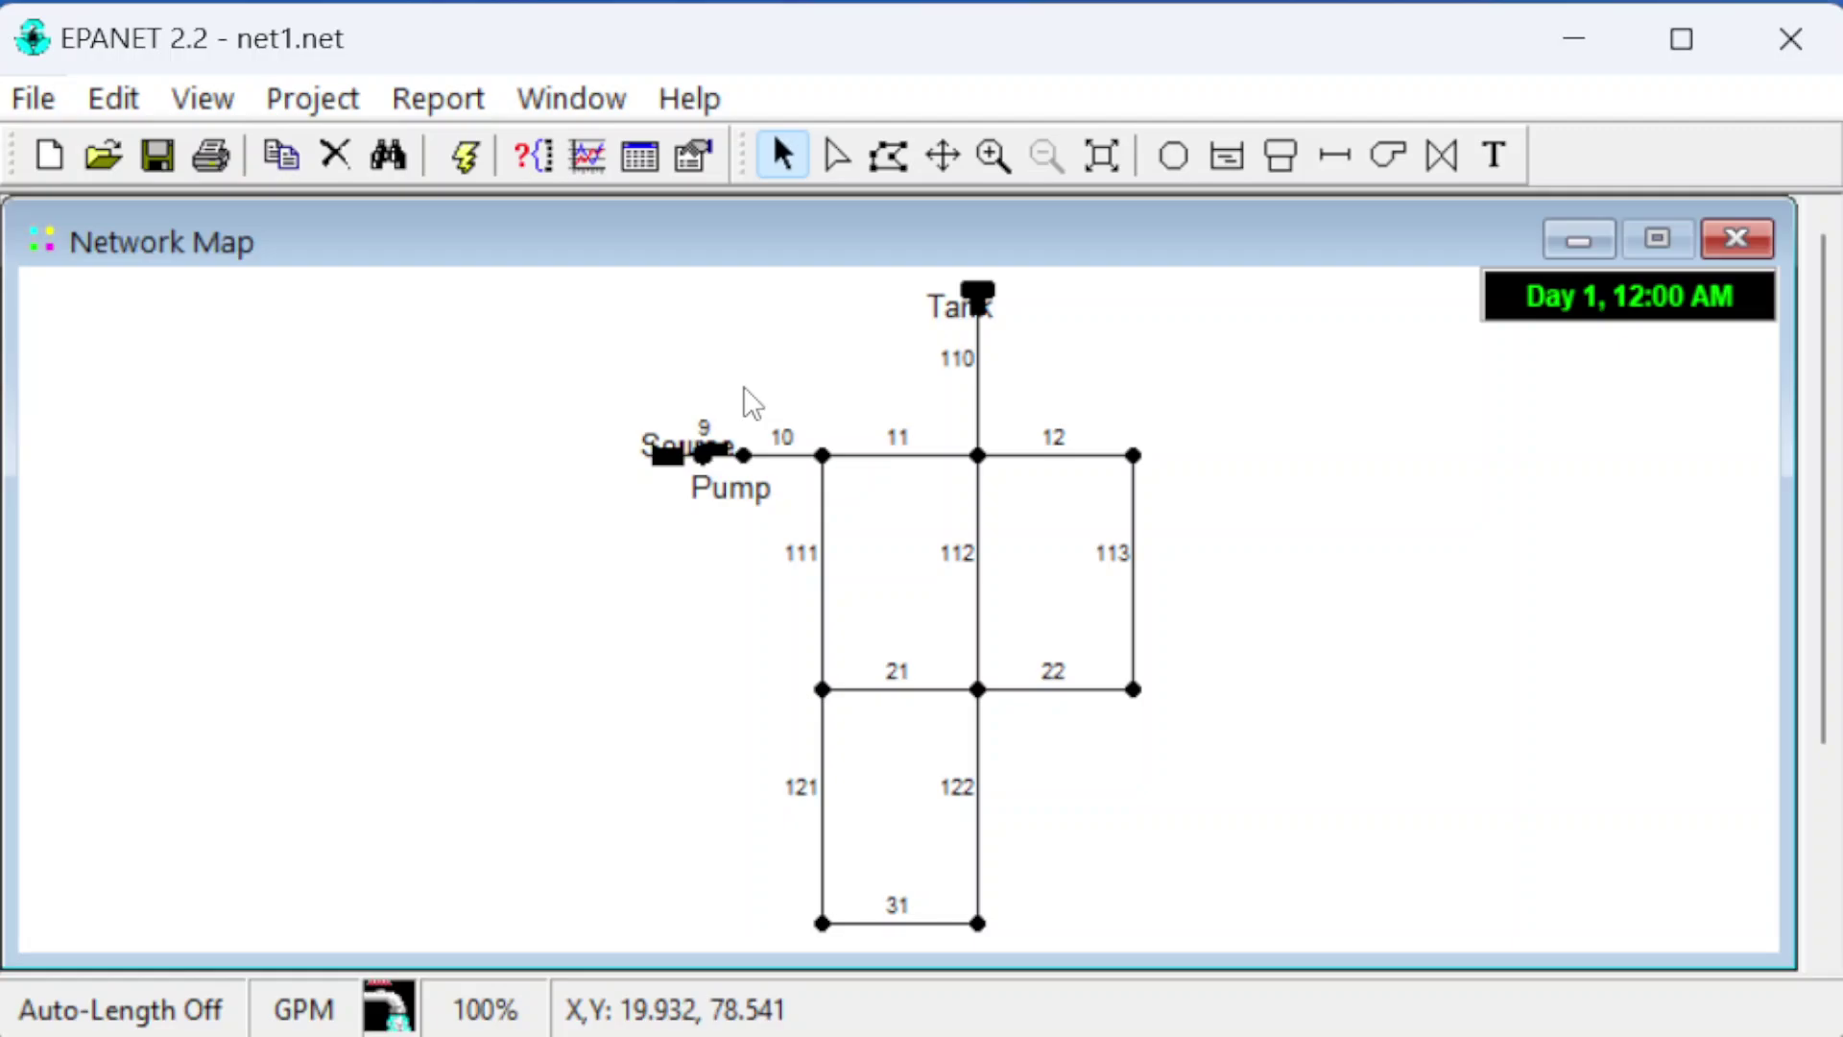
Set up a node results table with Elevation, Demand, Head and Pressure columns, excluding Chlorine
left_click(632, 159)
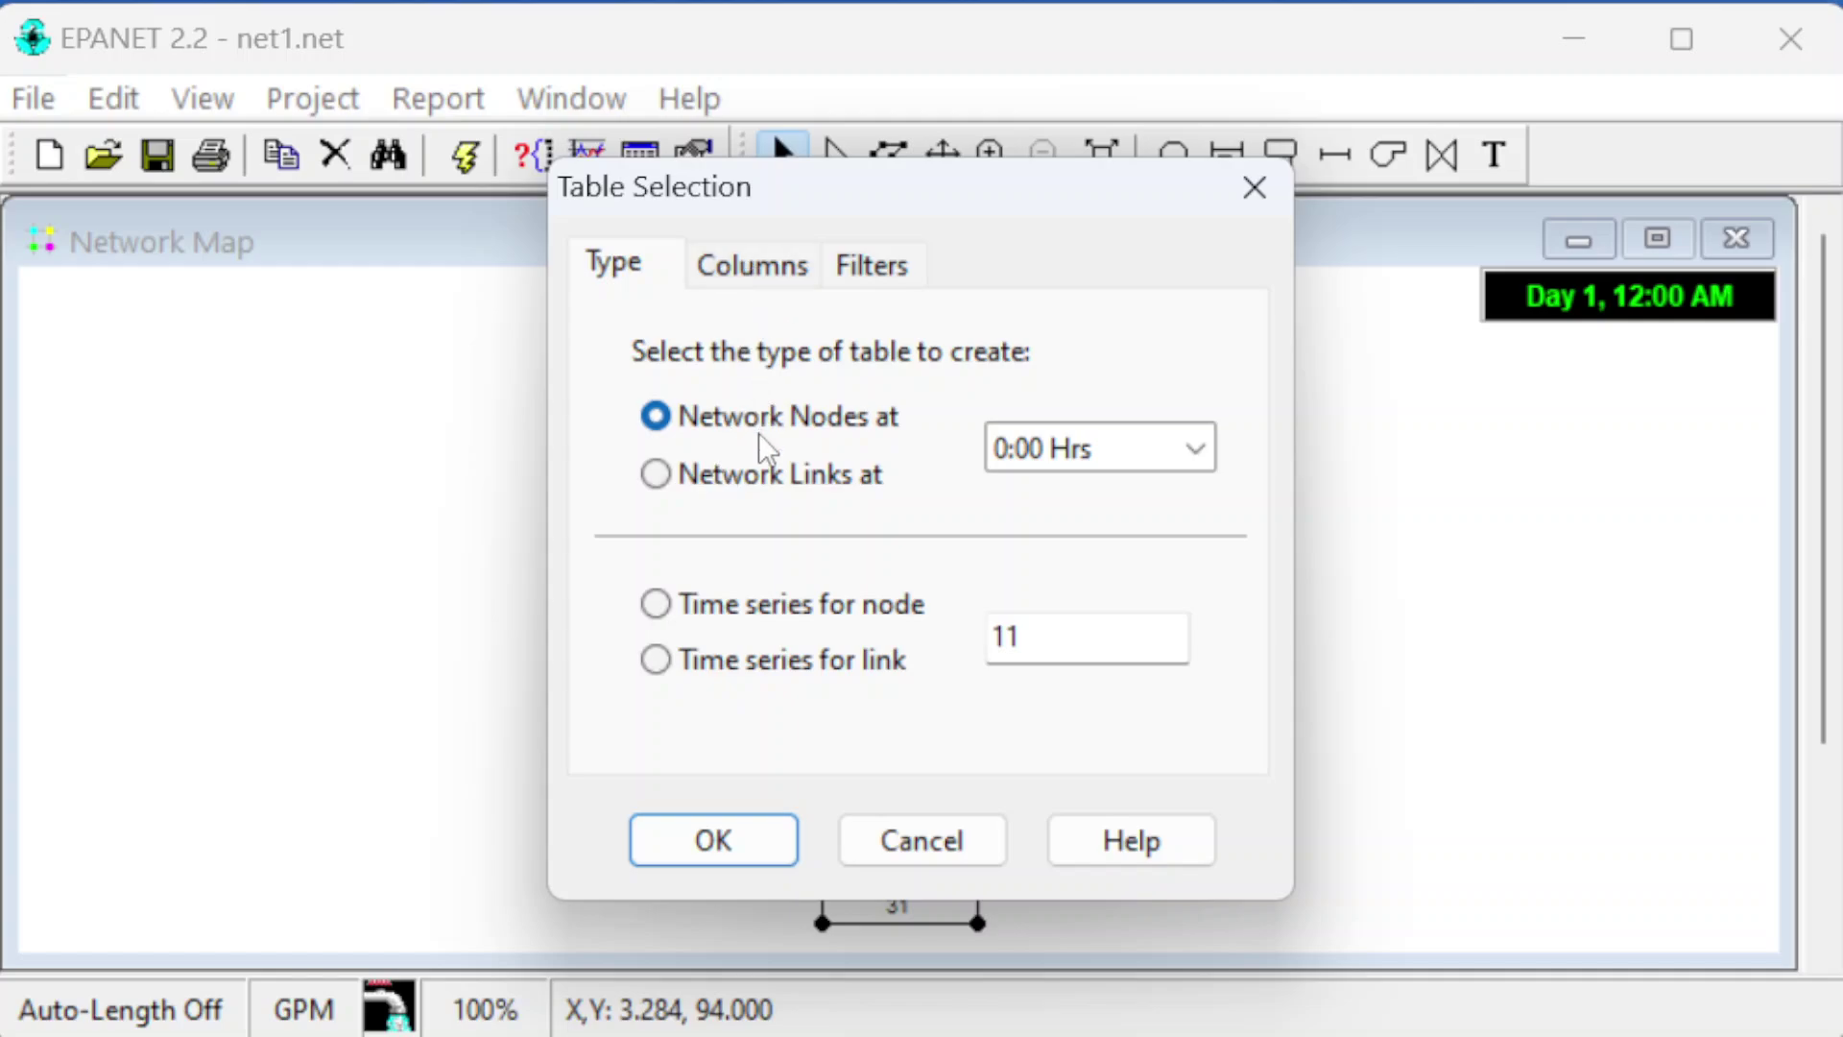
left_click(754, 273)
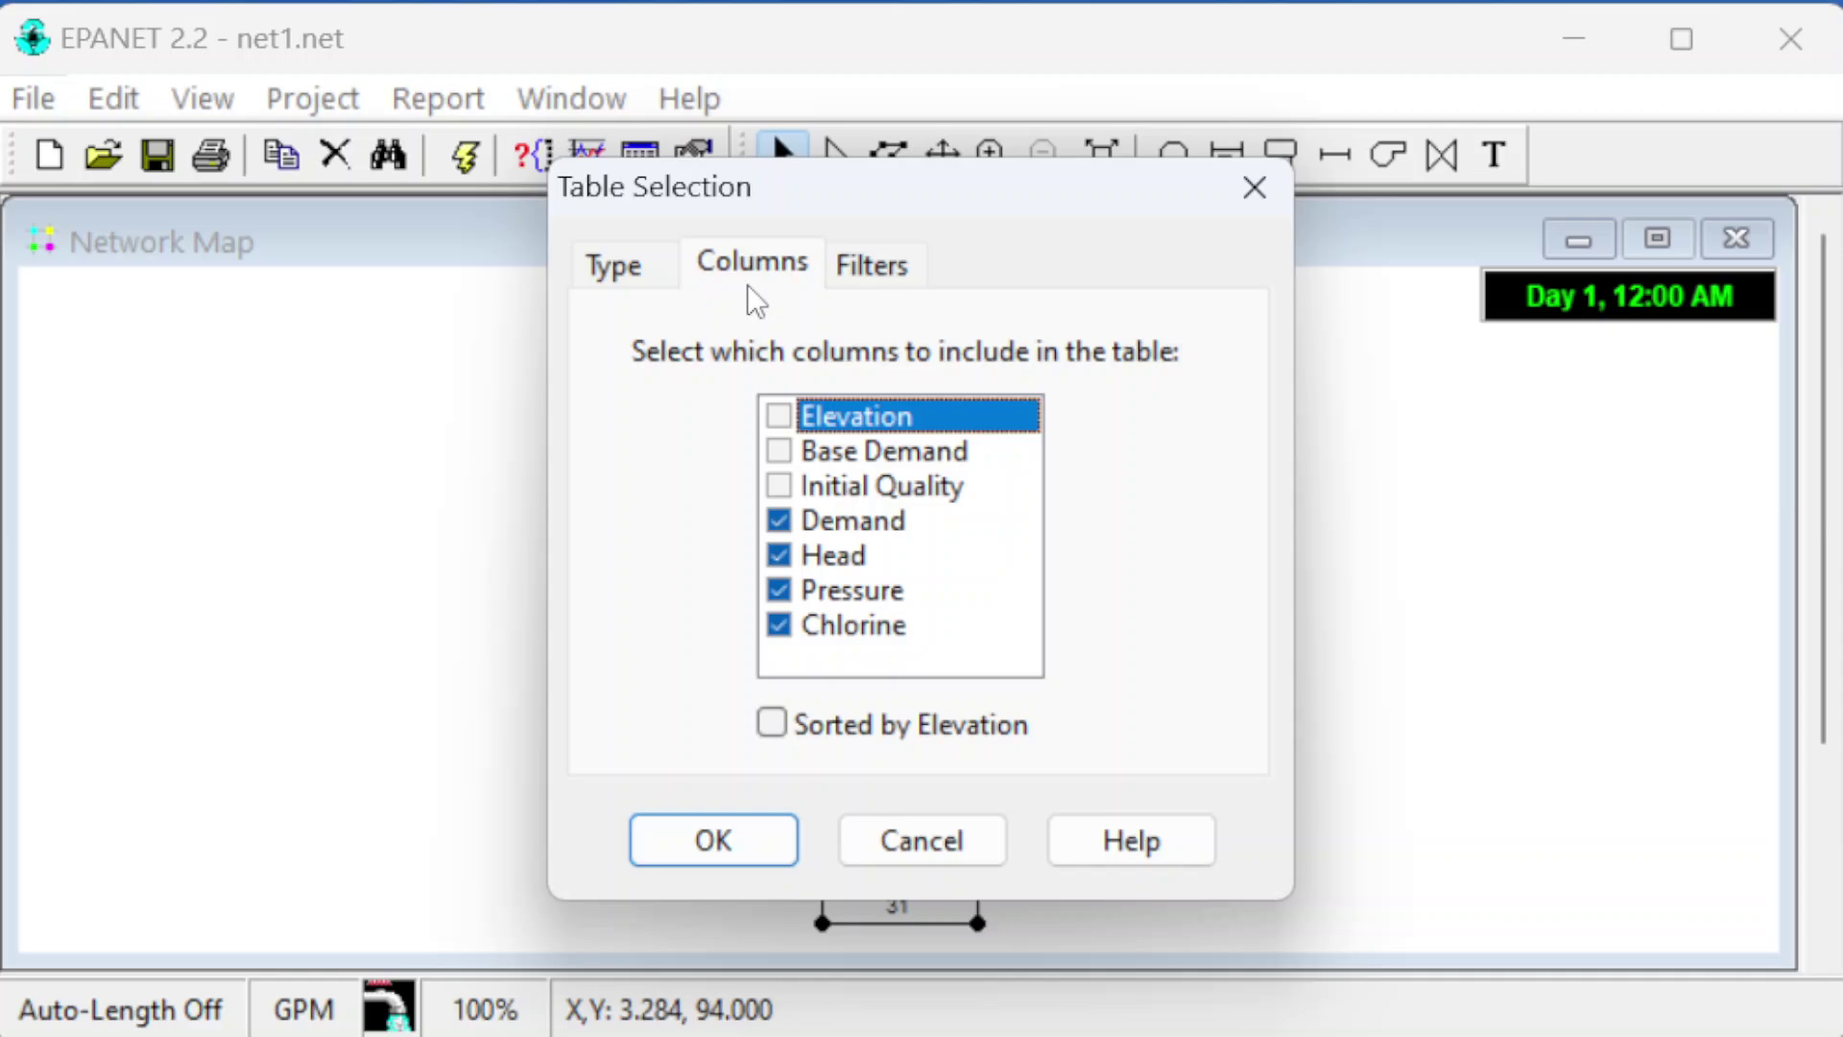
left_click(780, 417)
left_click(779, 624)
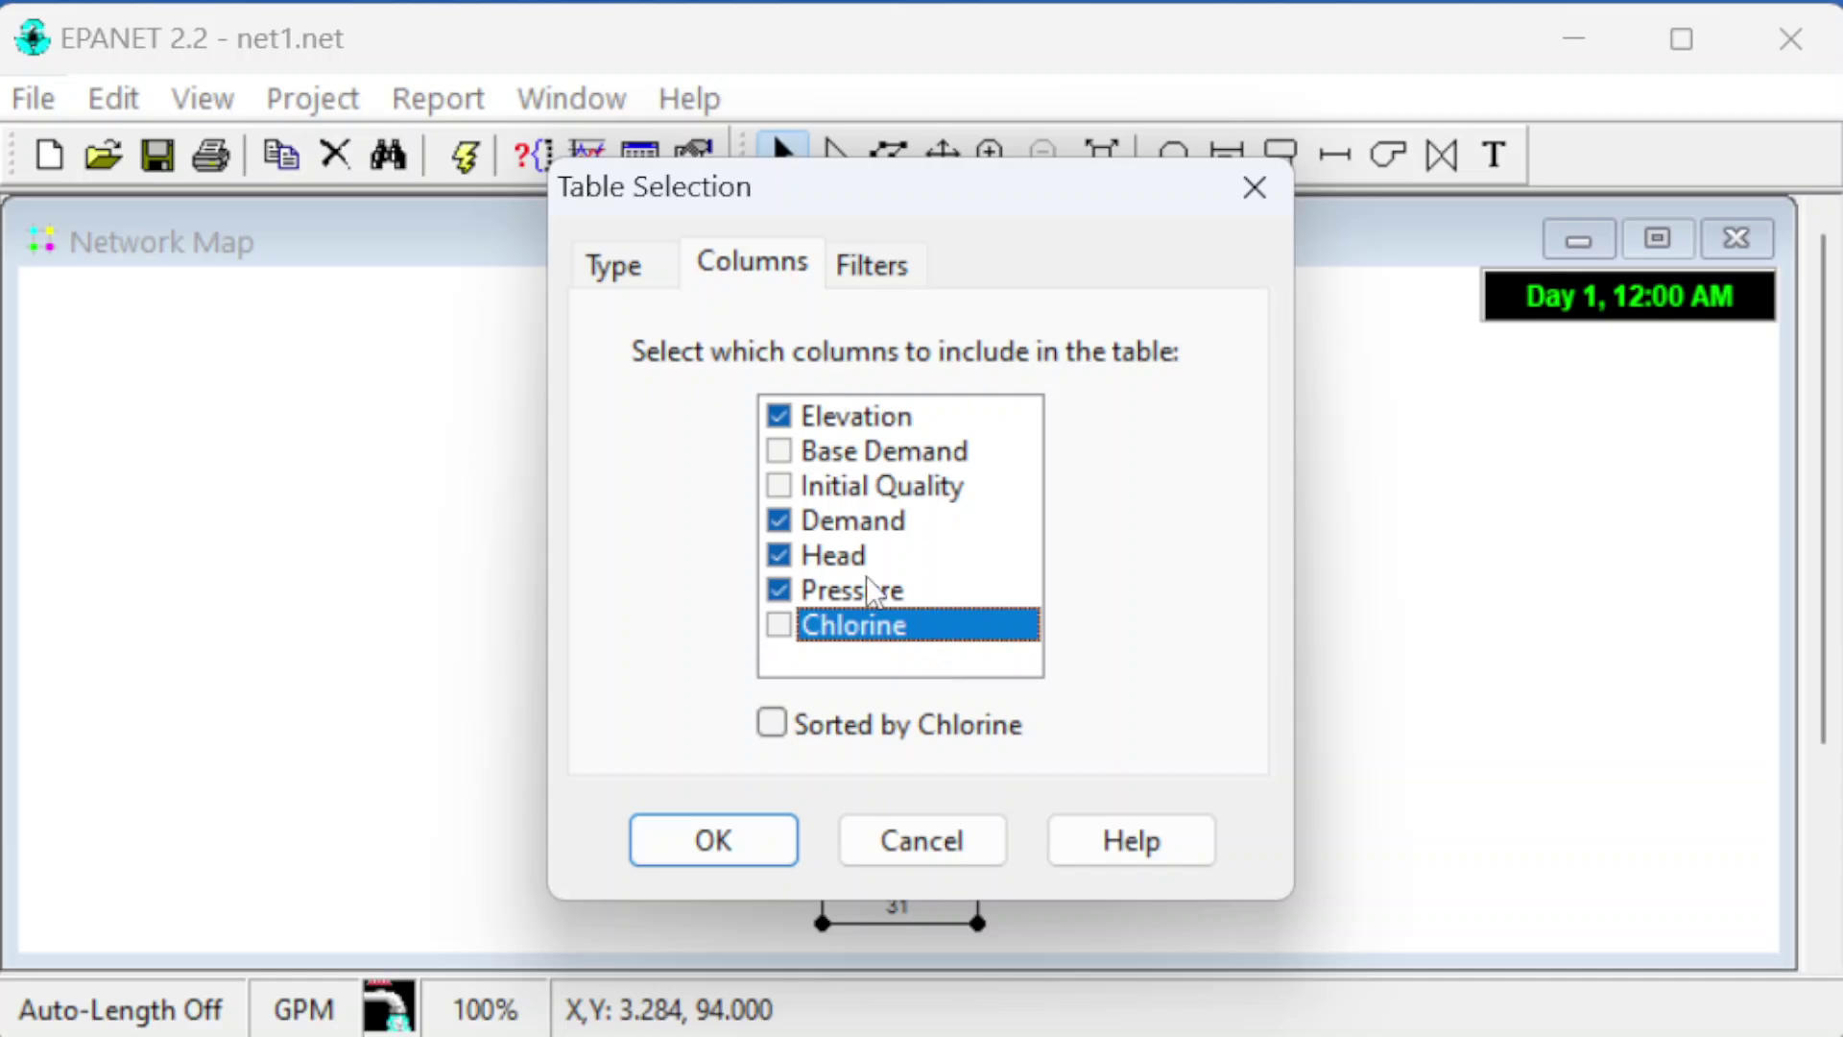
Create the Nodes at 0:00 Hrs table, move it up-left and scroll to Resvr 9 and Tank 2
left_click(734, 845)
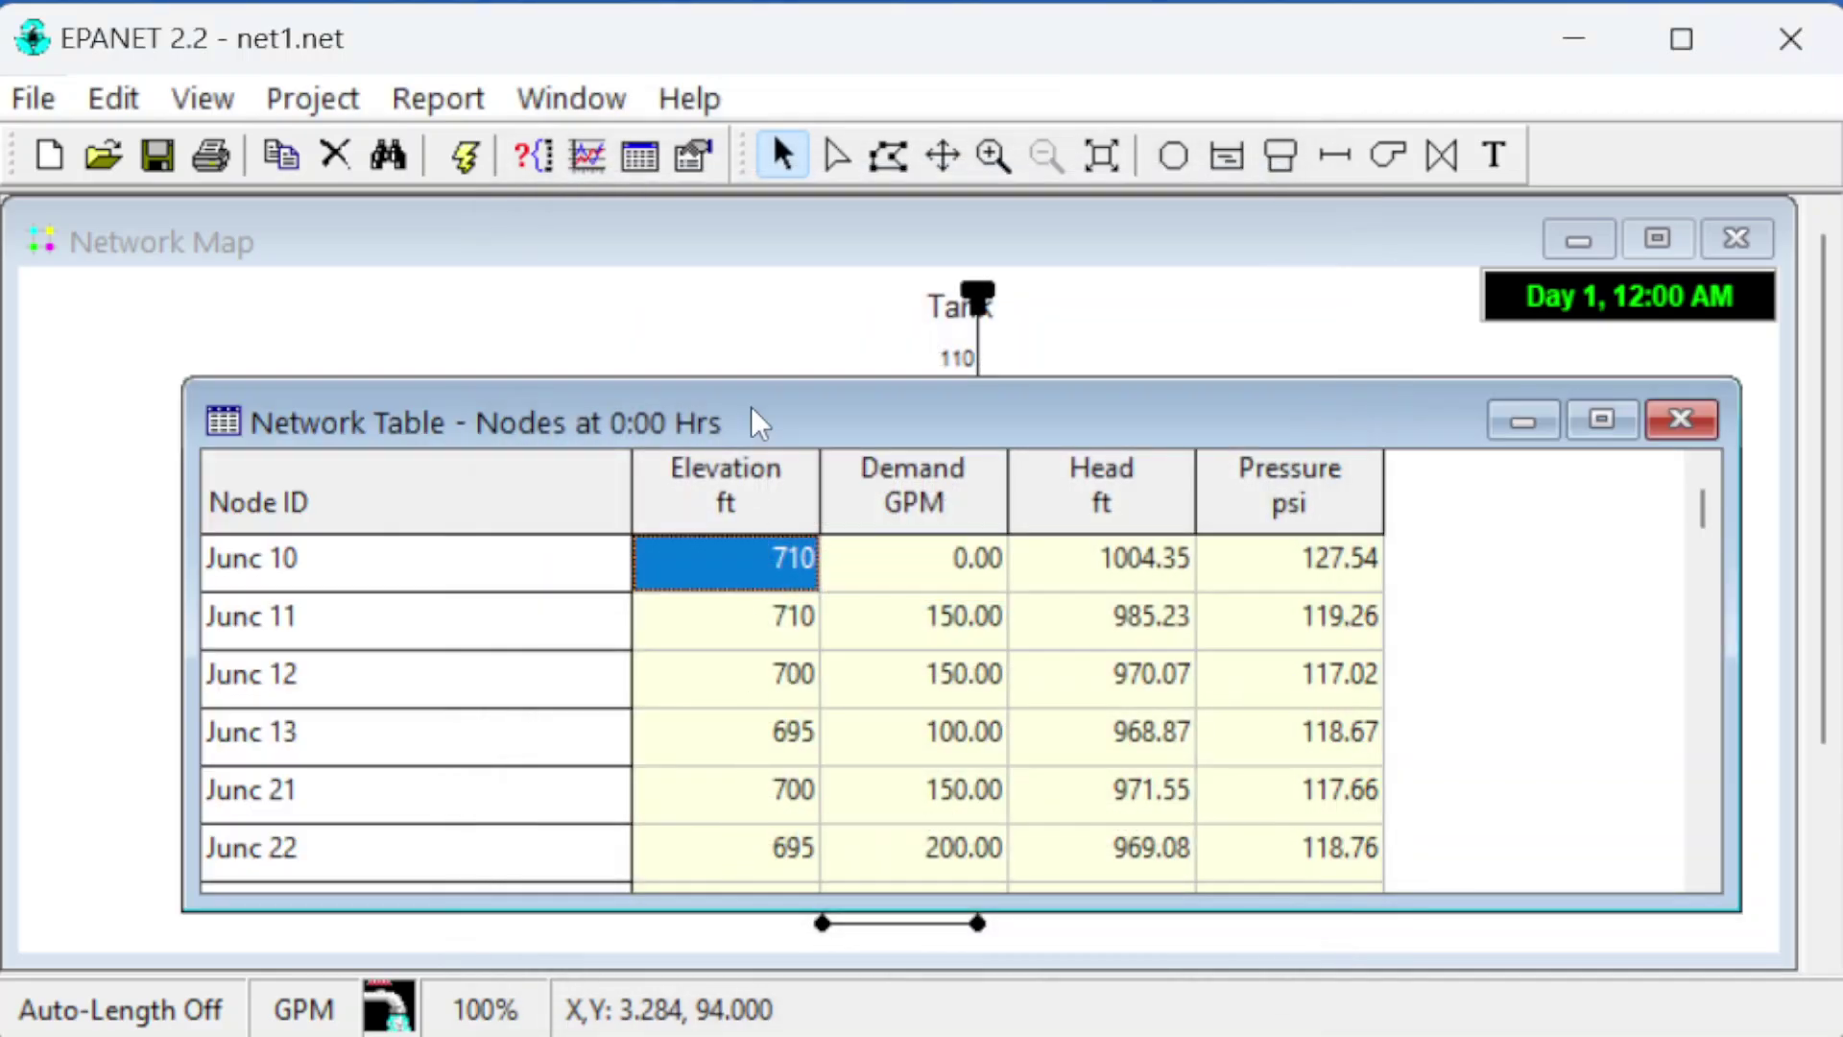
left_click_drag(759, 422, 682, 314)
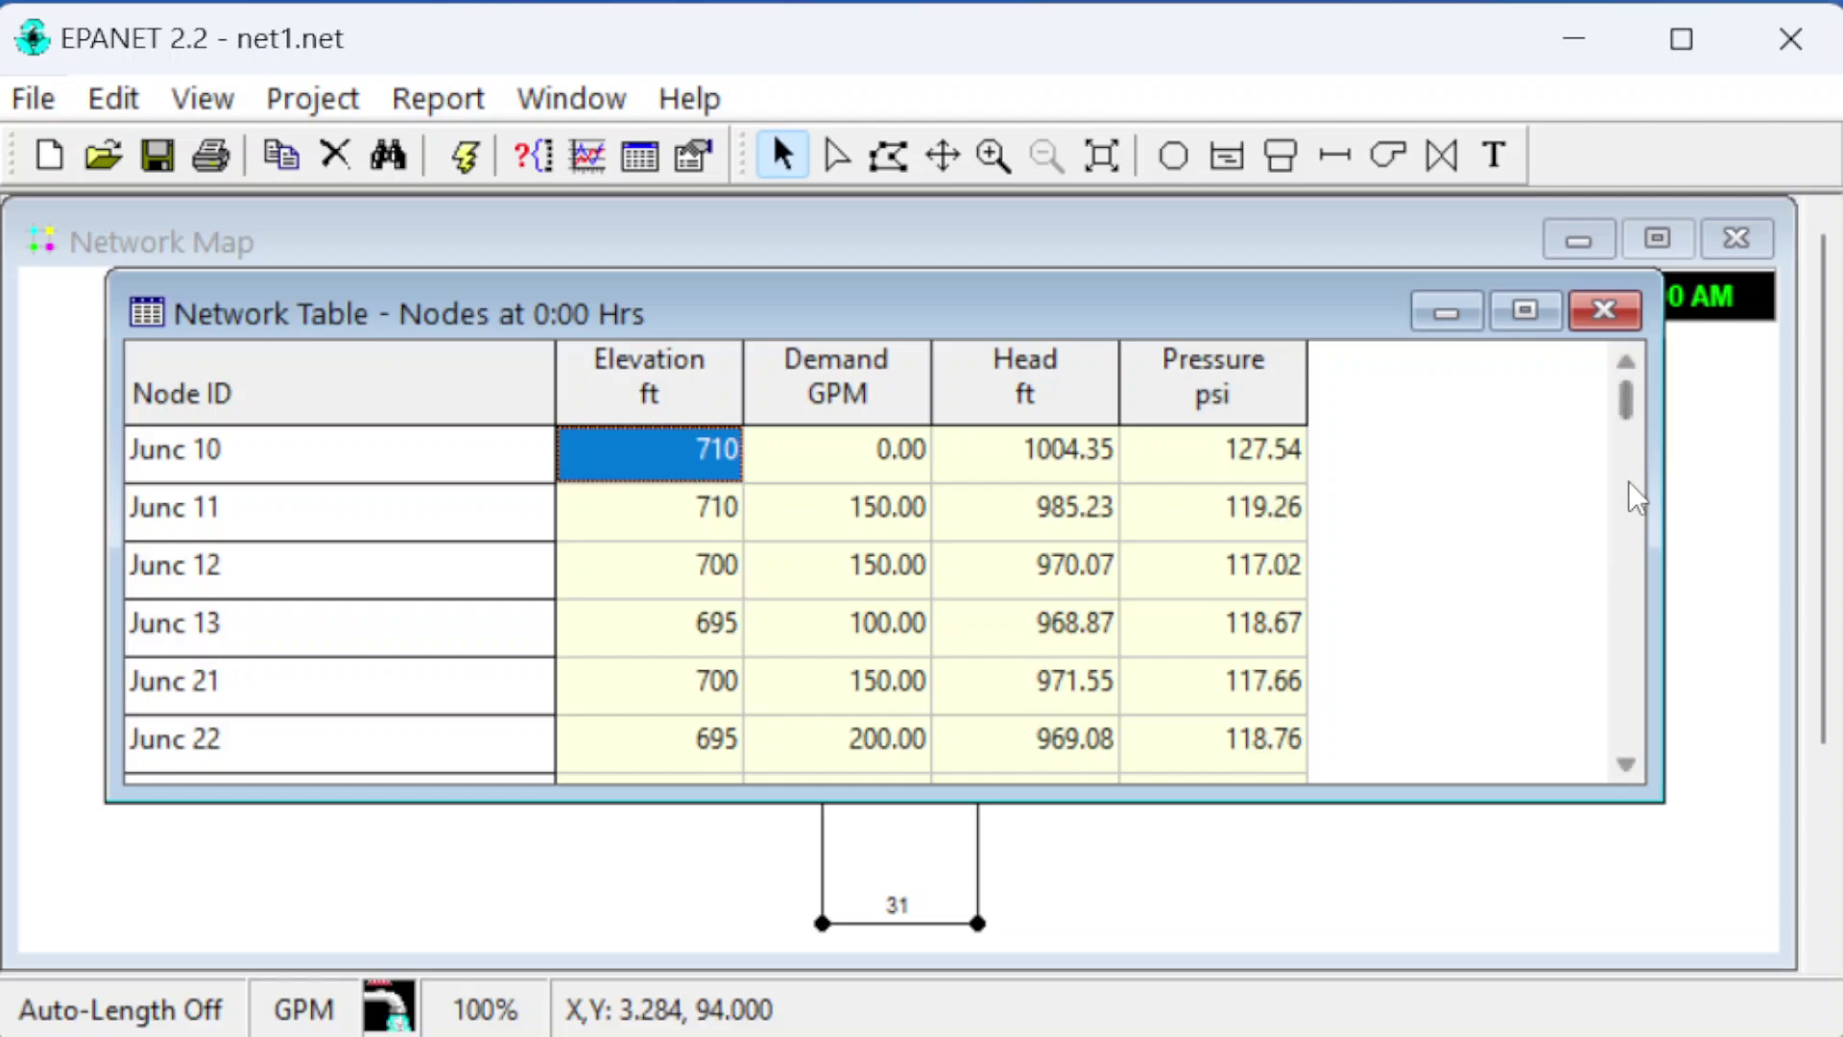
left_click_drag(1625, 404, 1620, 447)
left_click(1617, 604)
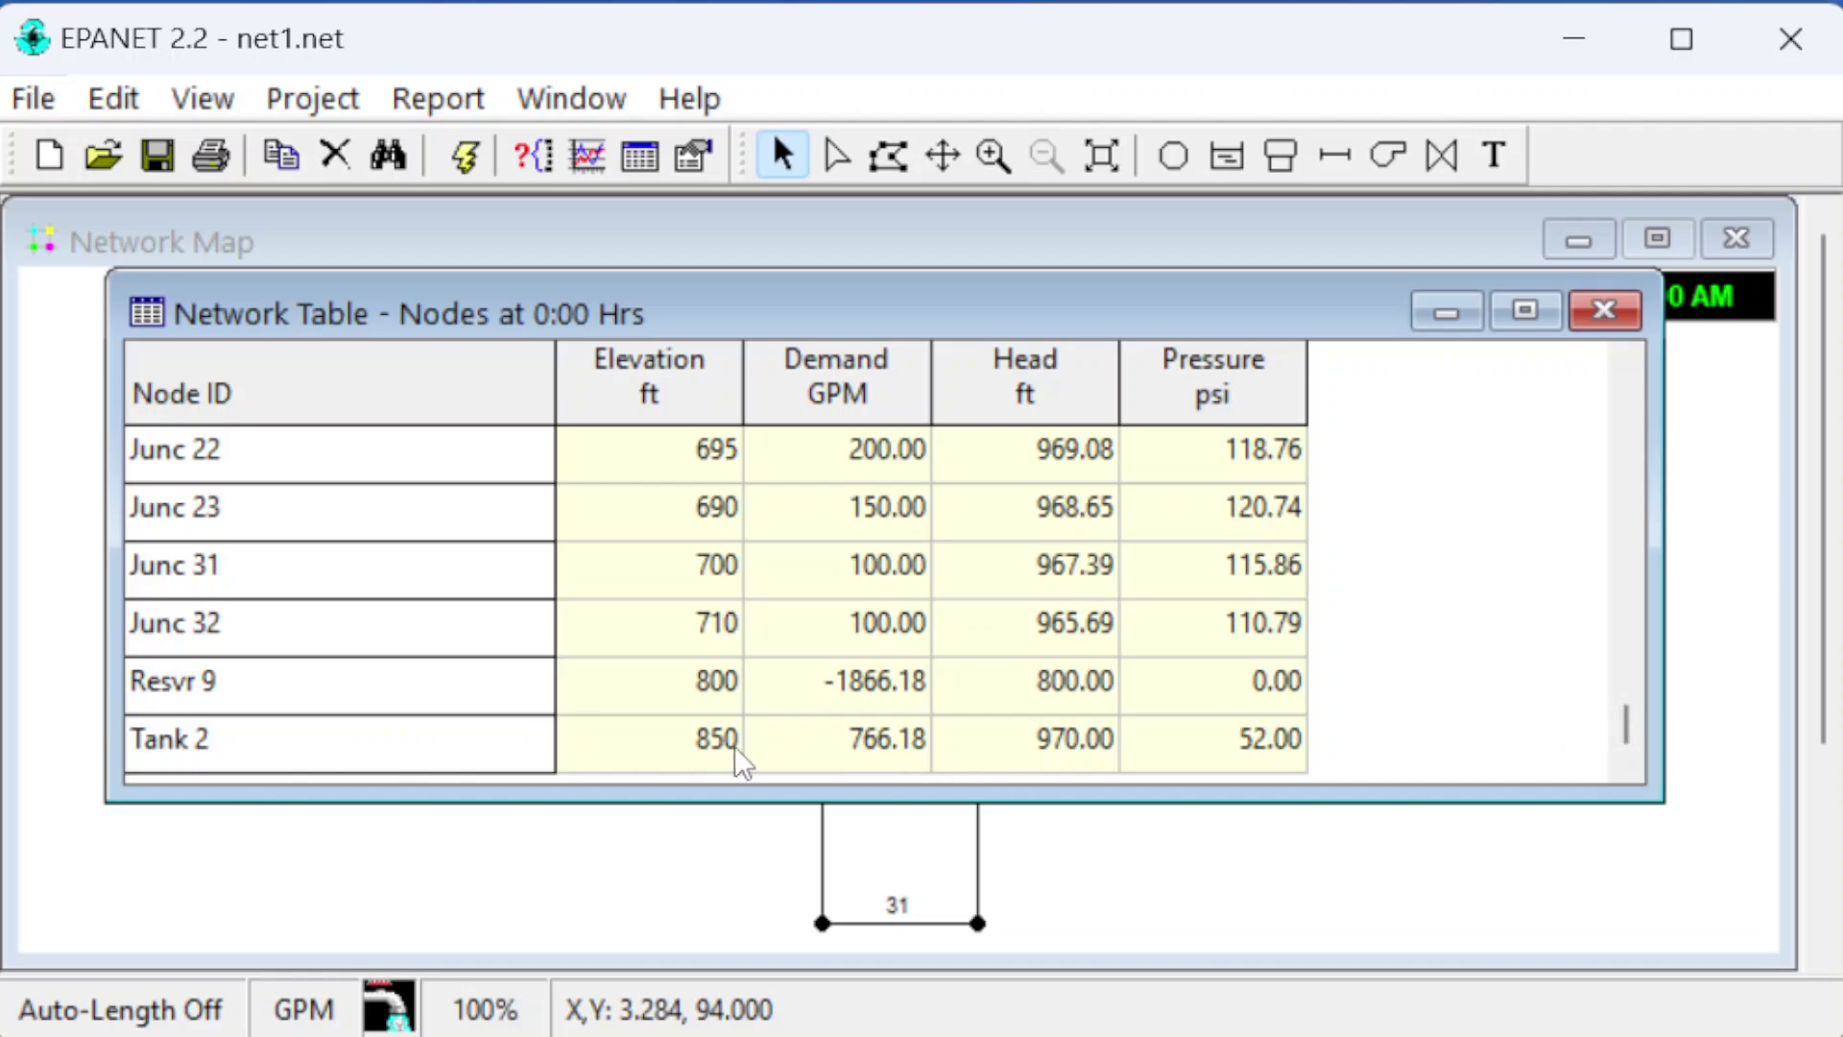
Close the nodes table and start a new Network Links results table
left_click(1604, 316)
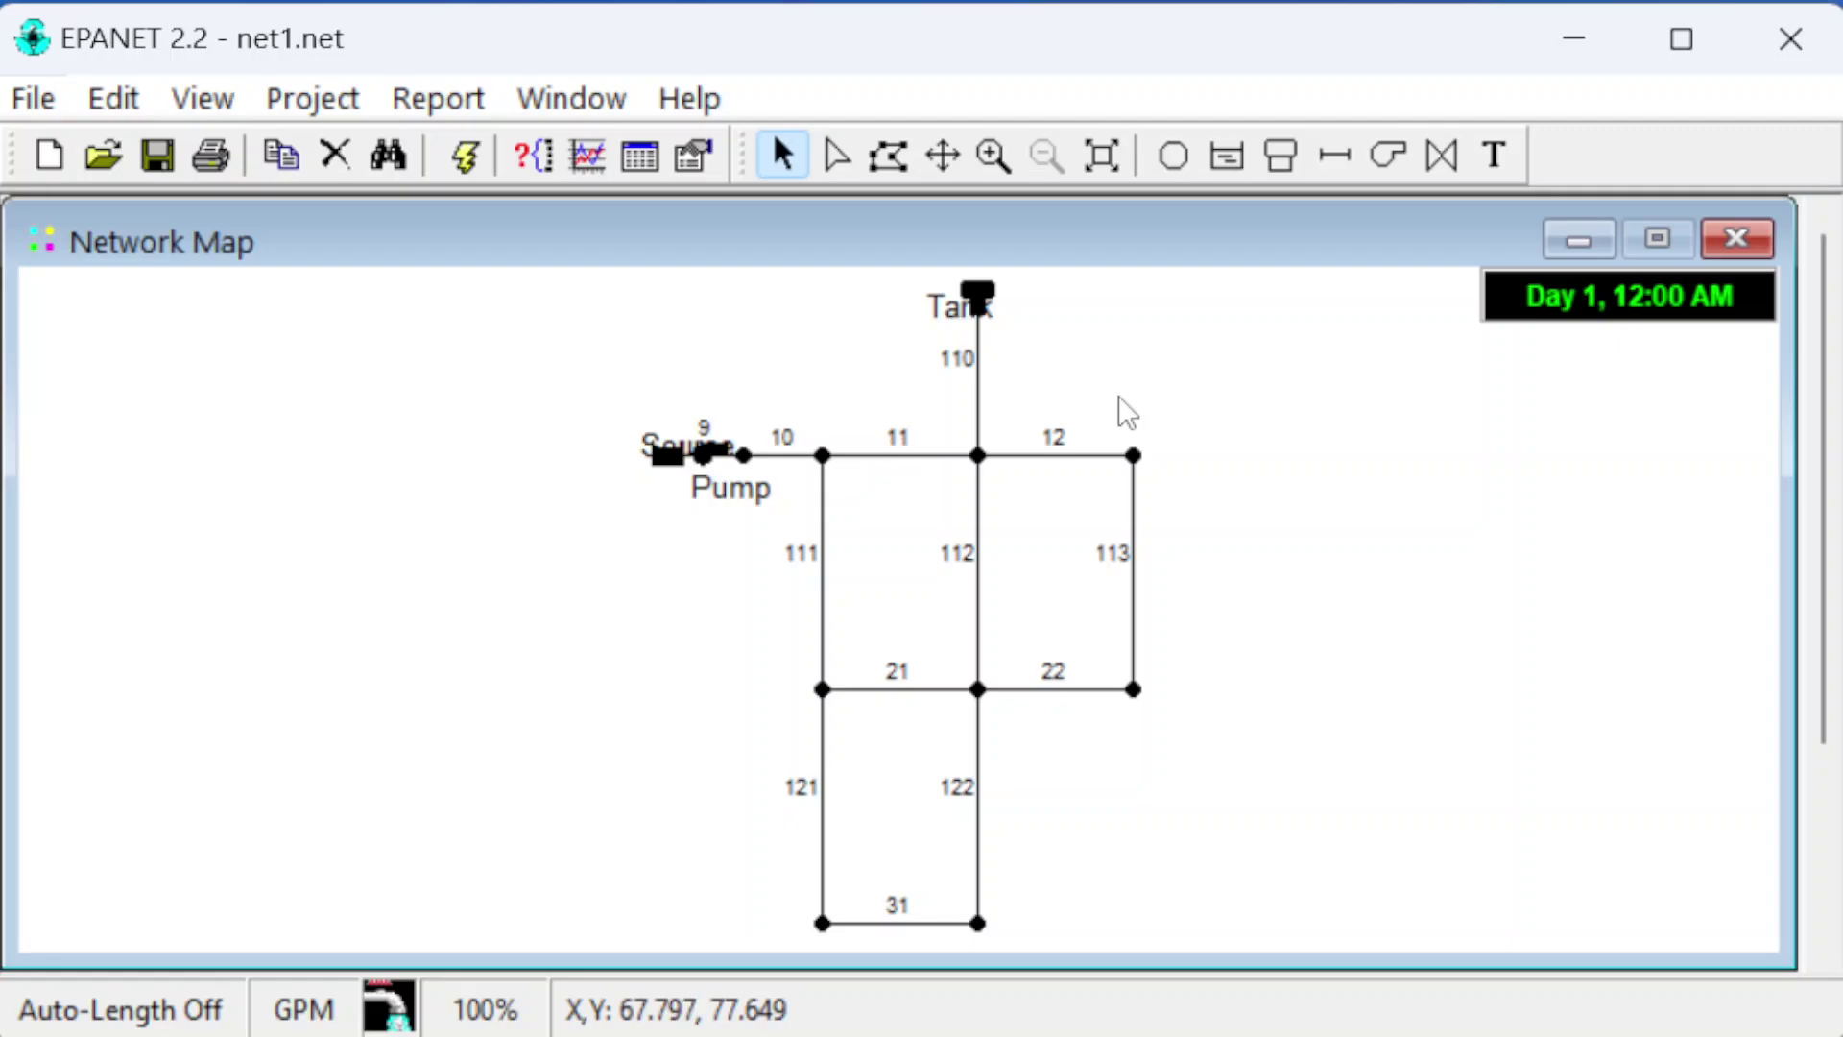
left_click(641, 158)
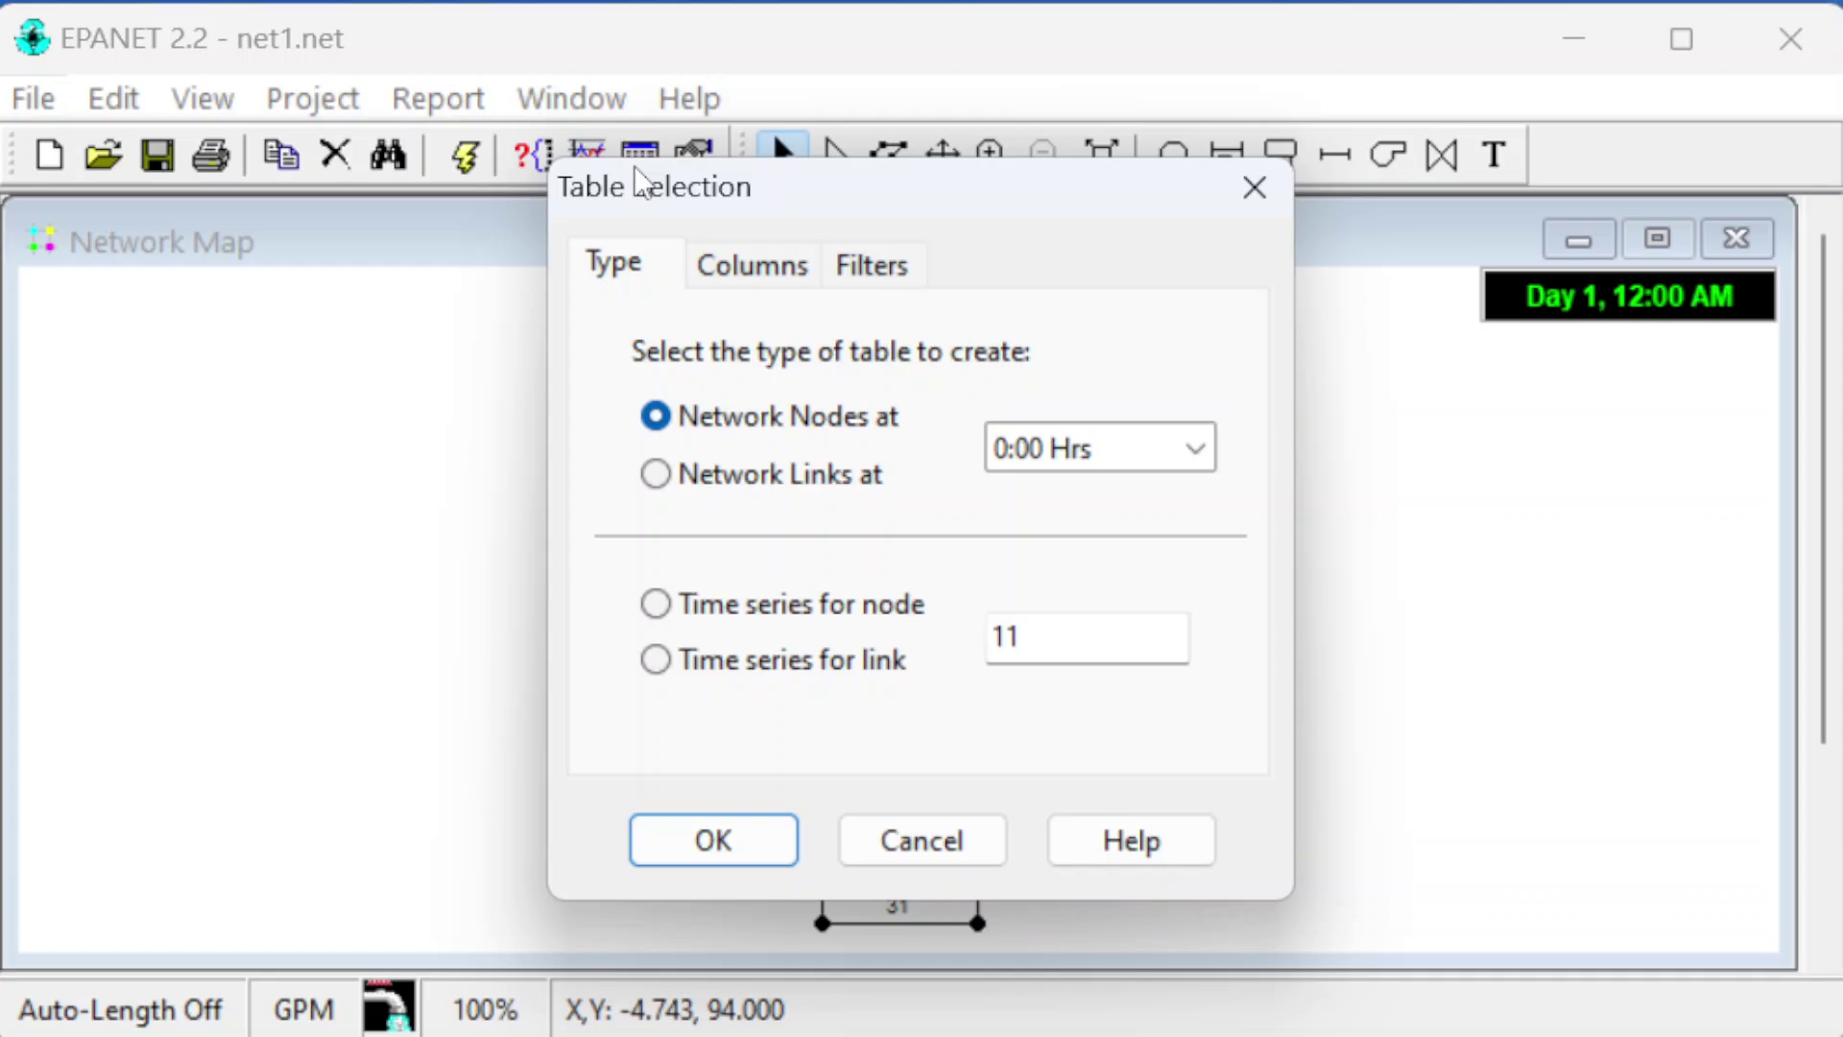
left_click(710, 483)
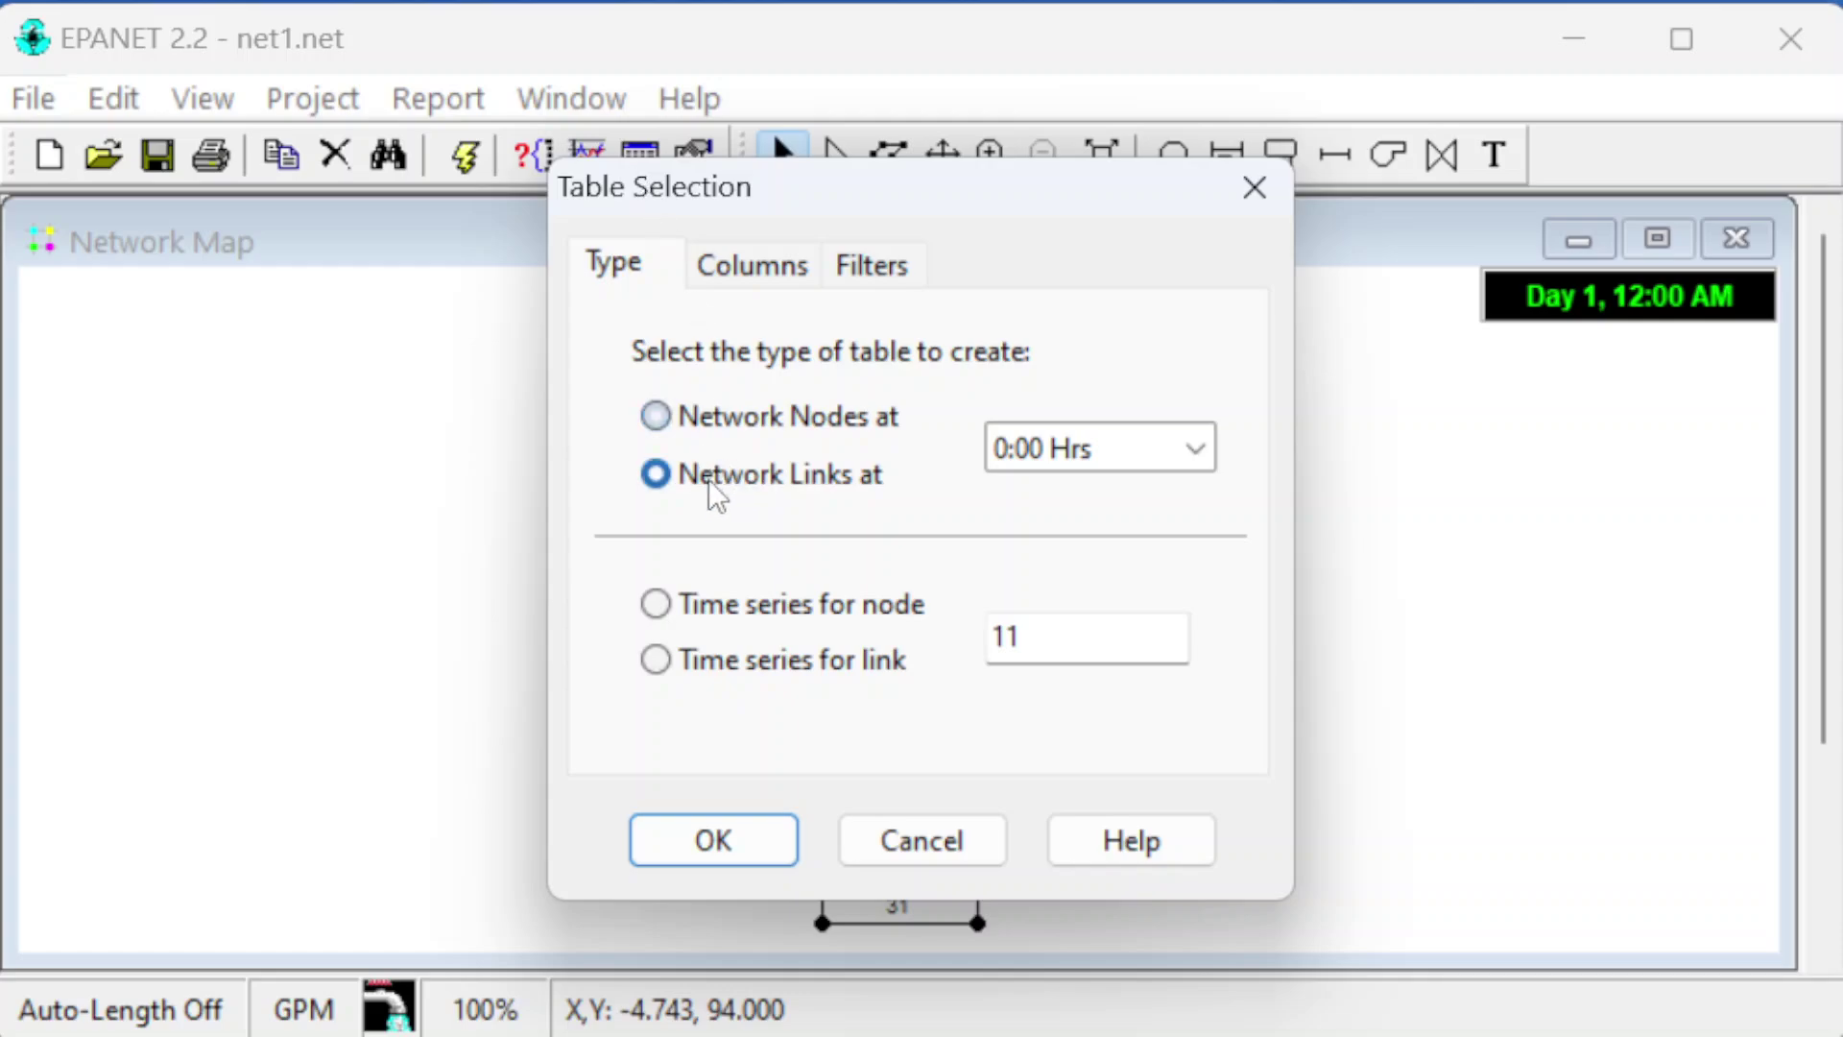
left_click(754, 269)
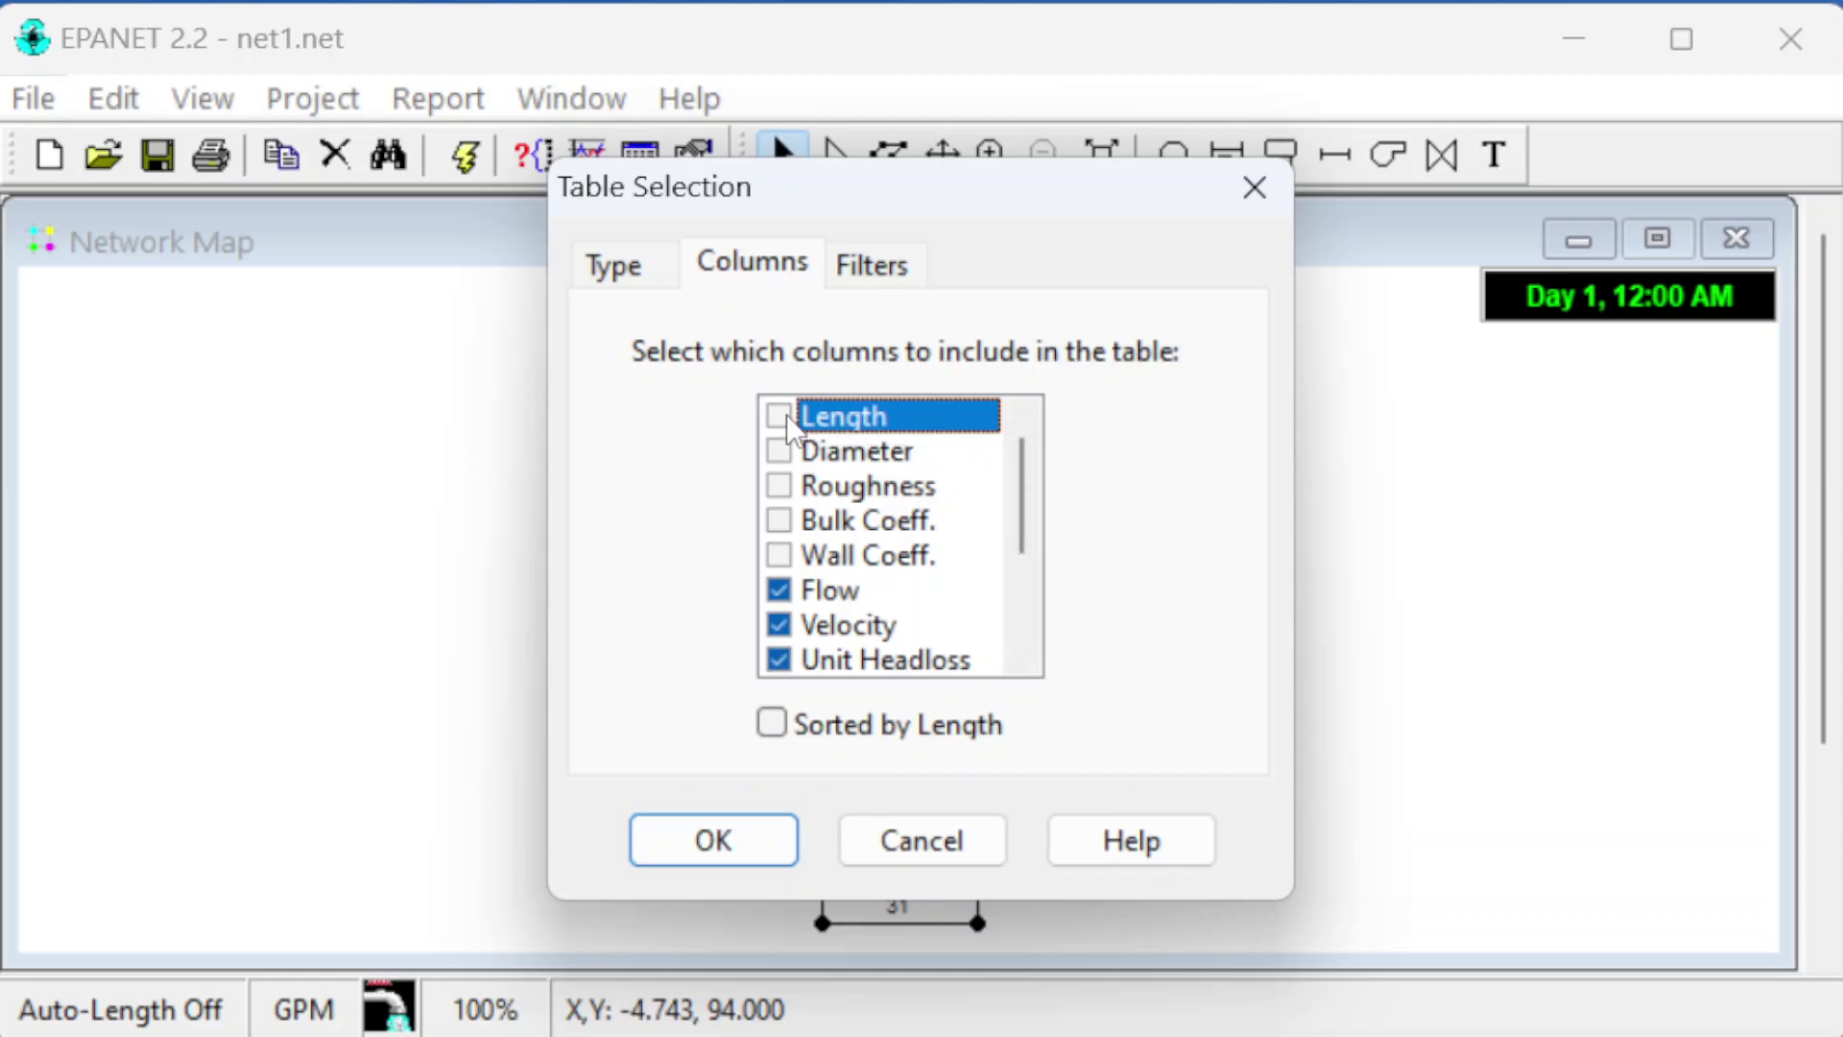
Include Length and Diameter, exclude Friction Factor, Reaction Rate, Chlorine and Status, and create the table
left_click(780, 451)
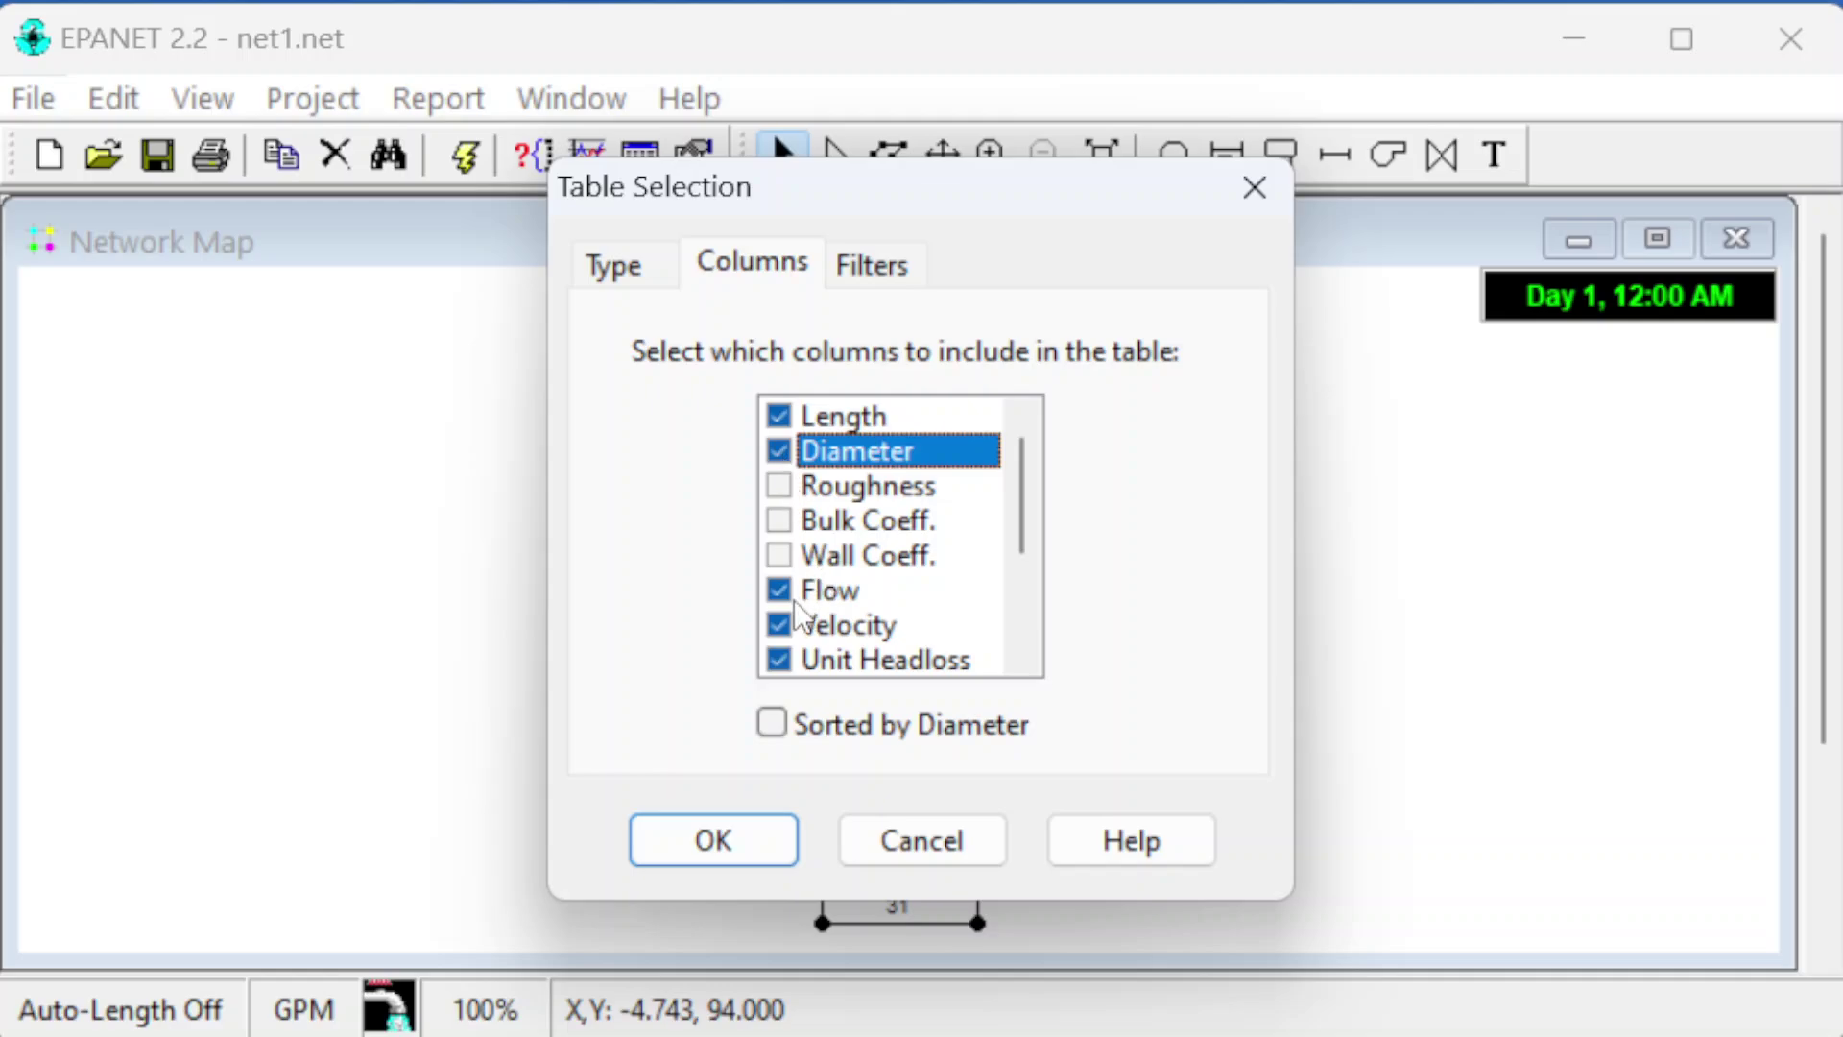
scroll(1015, 538, "down", 2)
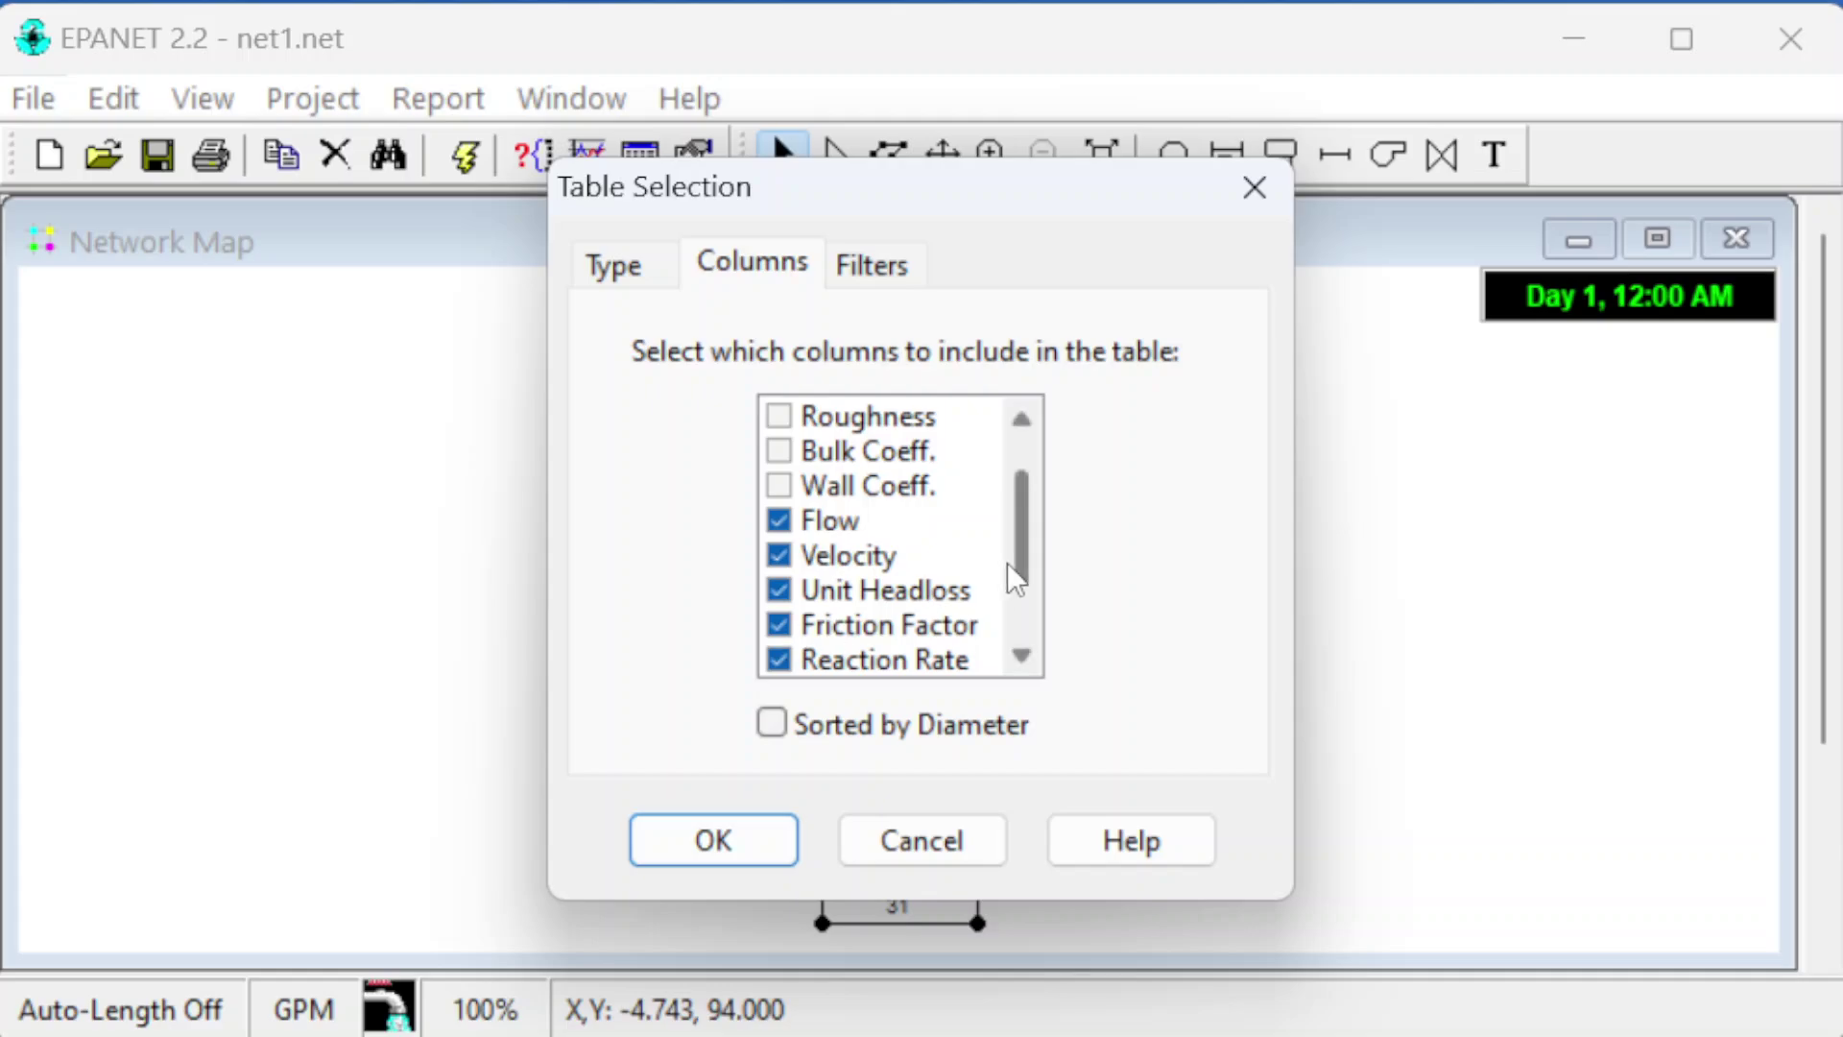
left_click_drag(1011, 563, 1005, 616)
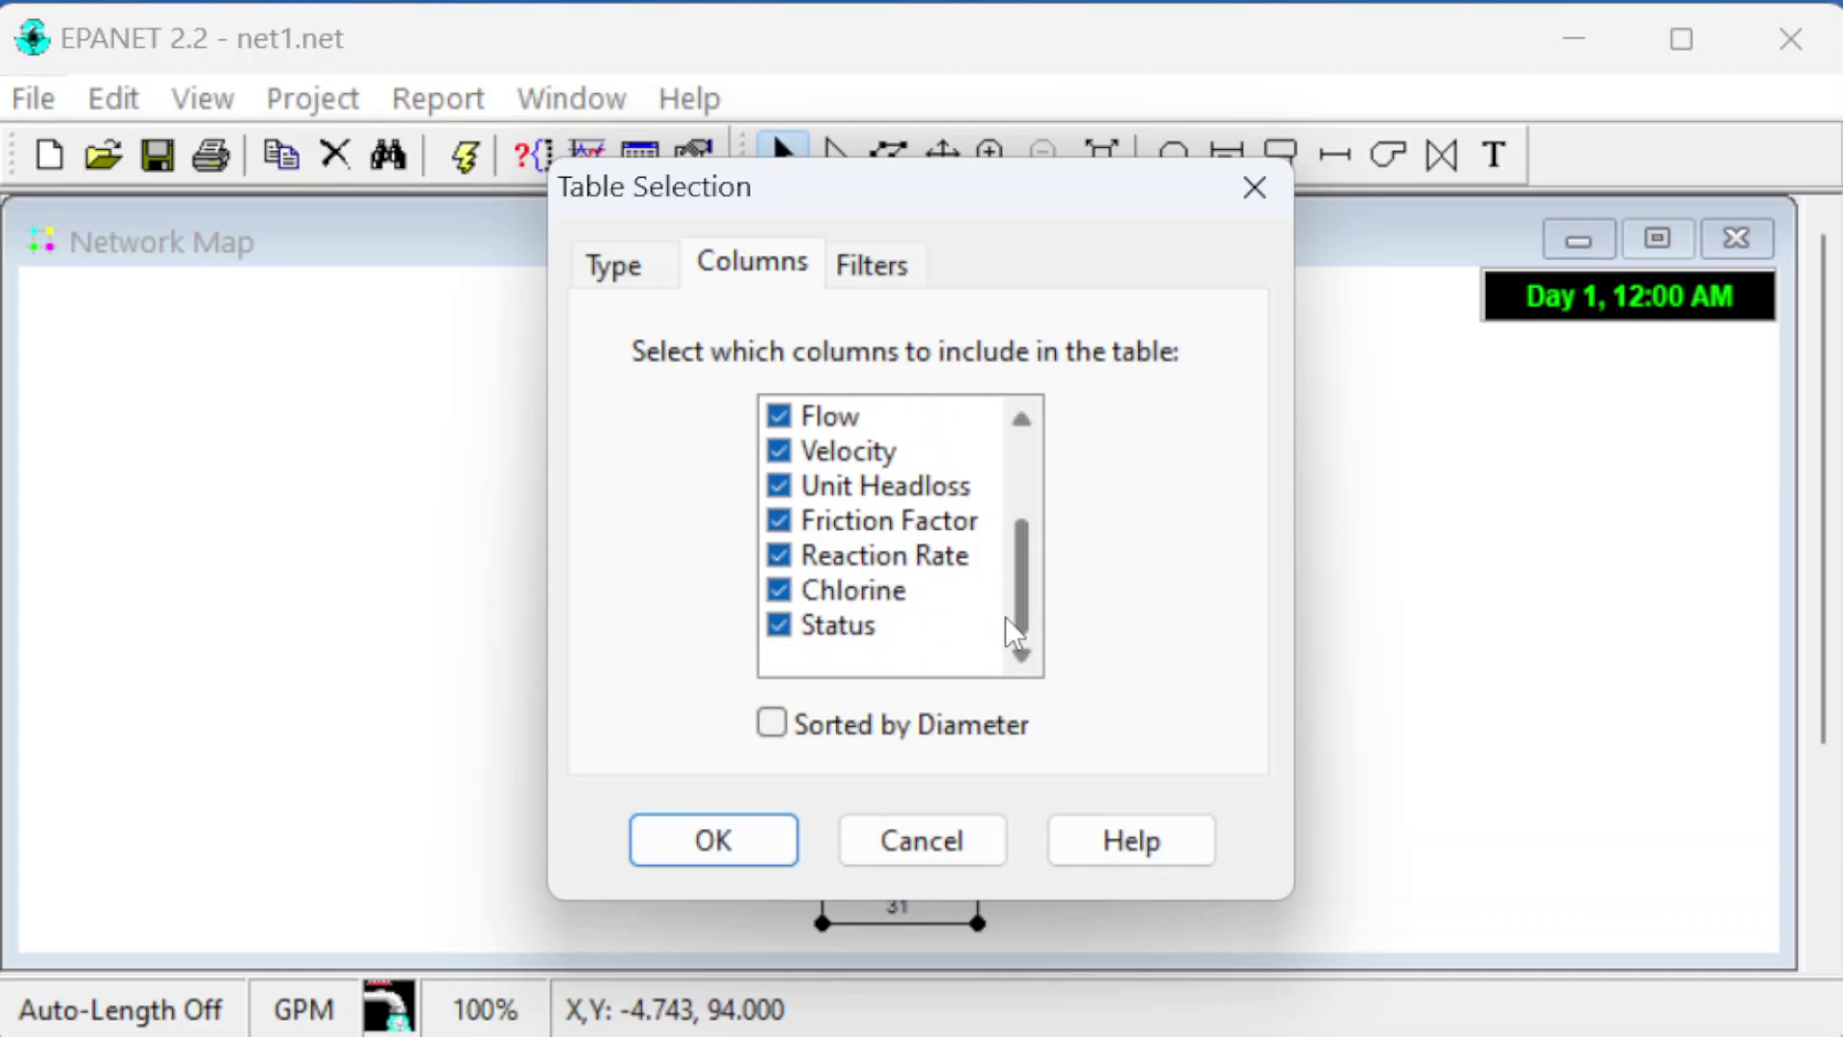
left_click(778, 554)
left_click(779, 590)
left_click(778, 625)
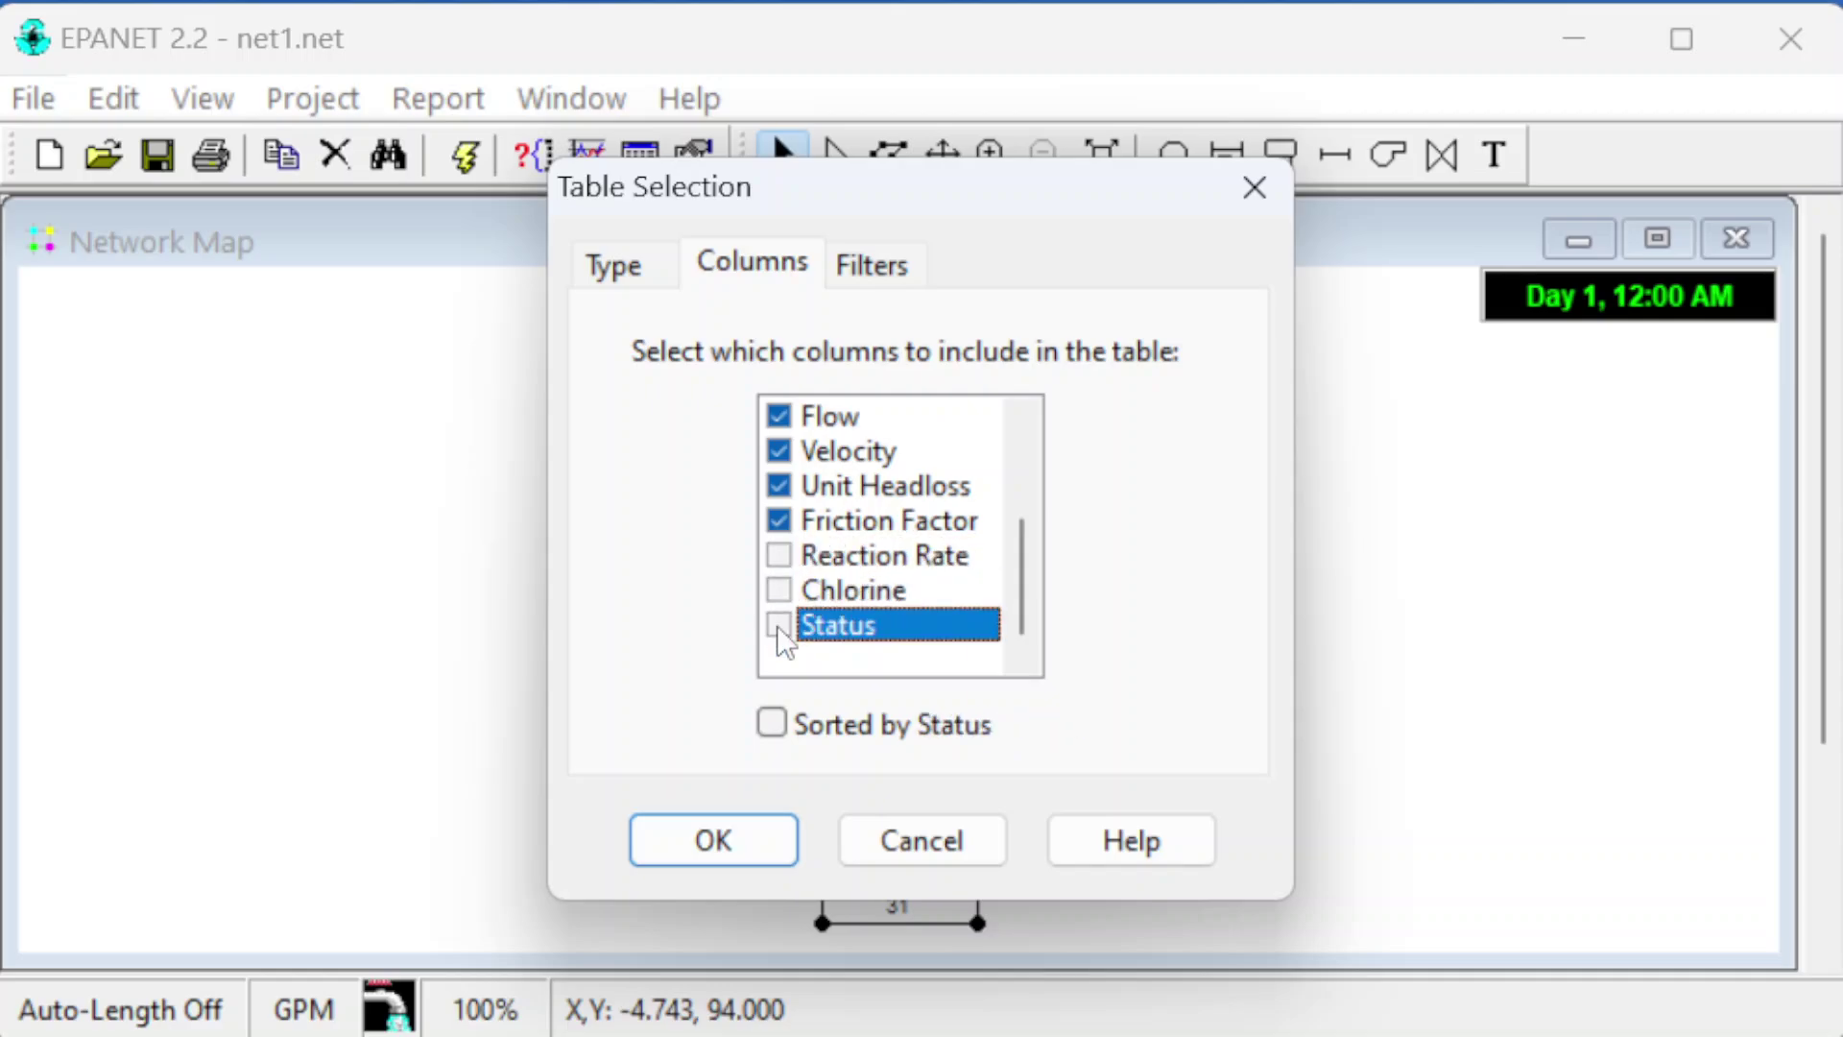
left_click(779, 520)
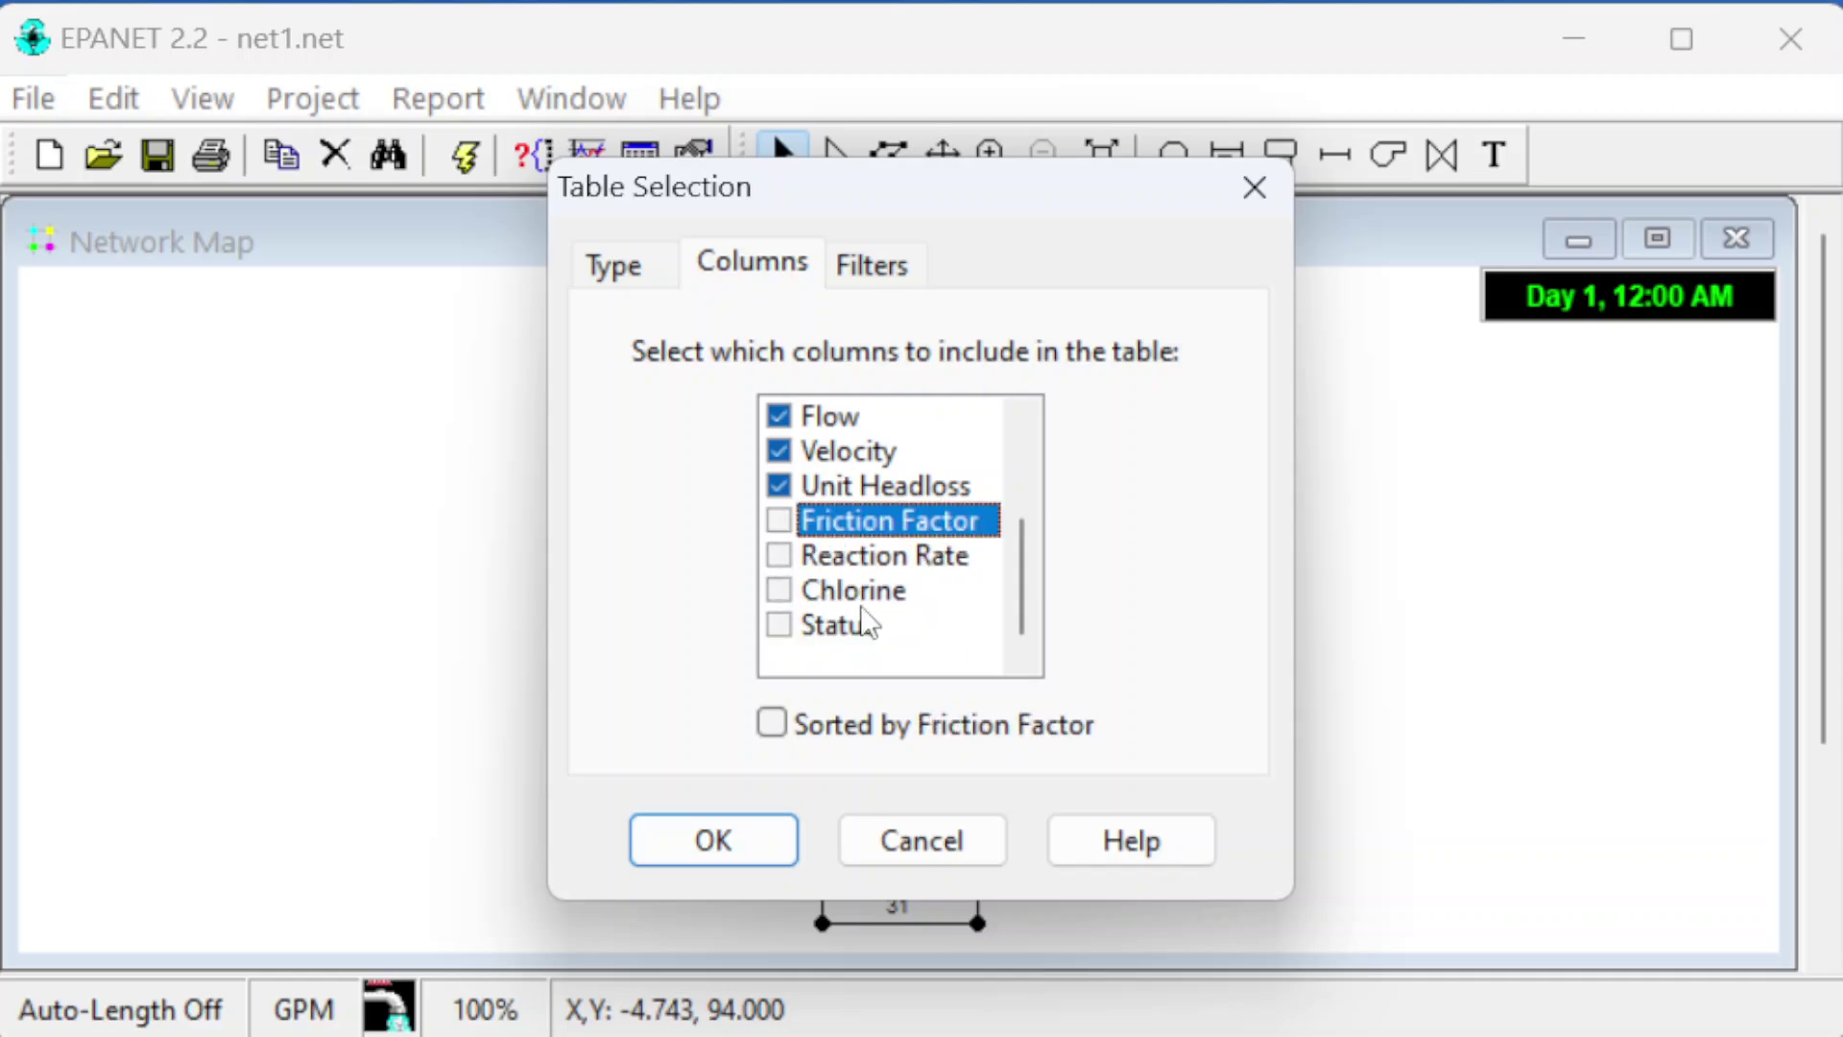
left_click(713, 841)
Move the links table up-left, inspect Pipe 10's Diameter and Flow, then close it
left_click_drag(797, 475, 640, 304)
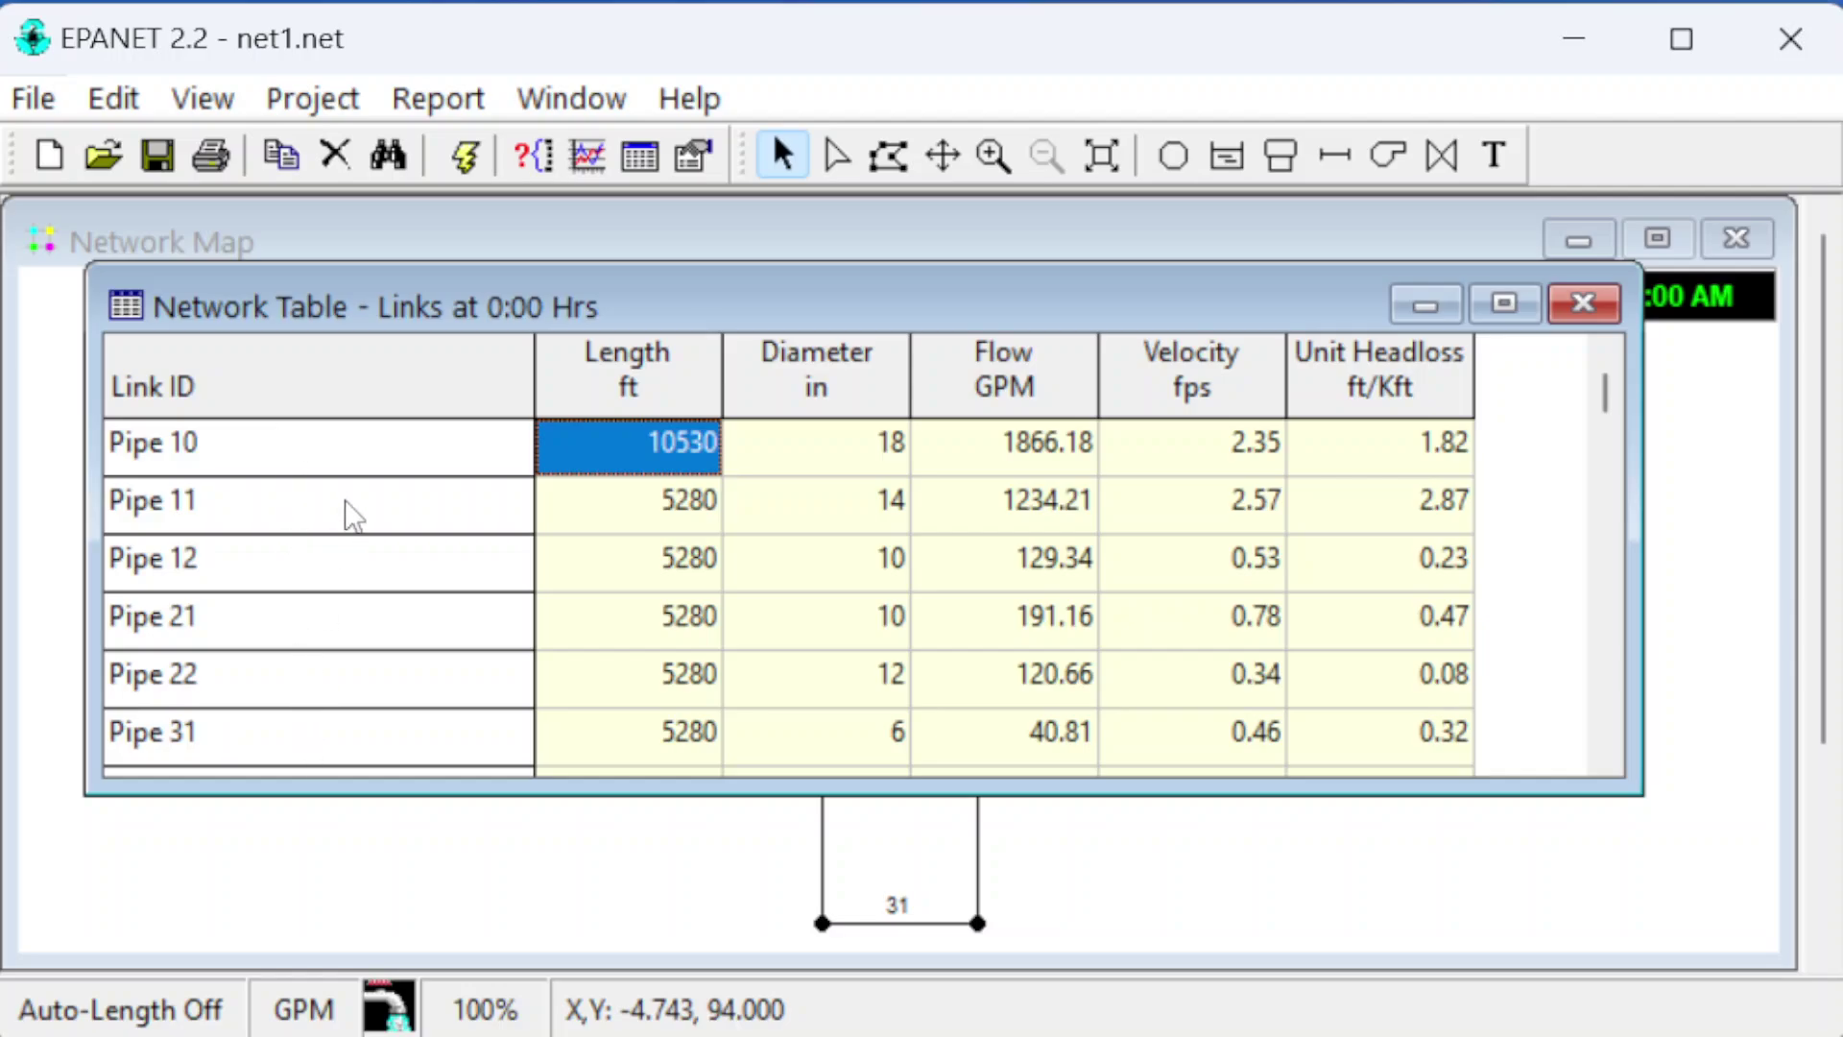
left_click(902, 449)
left_click(1075, 465)
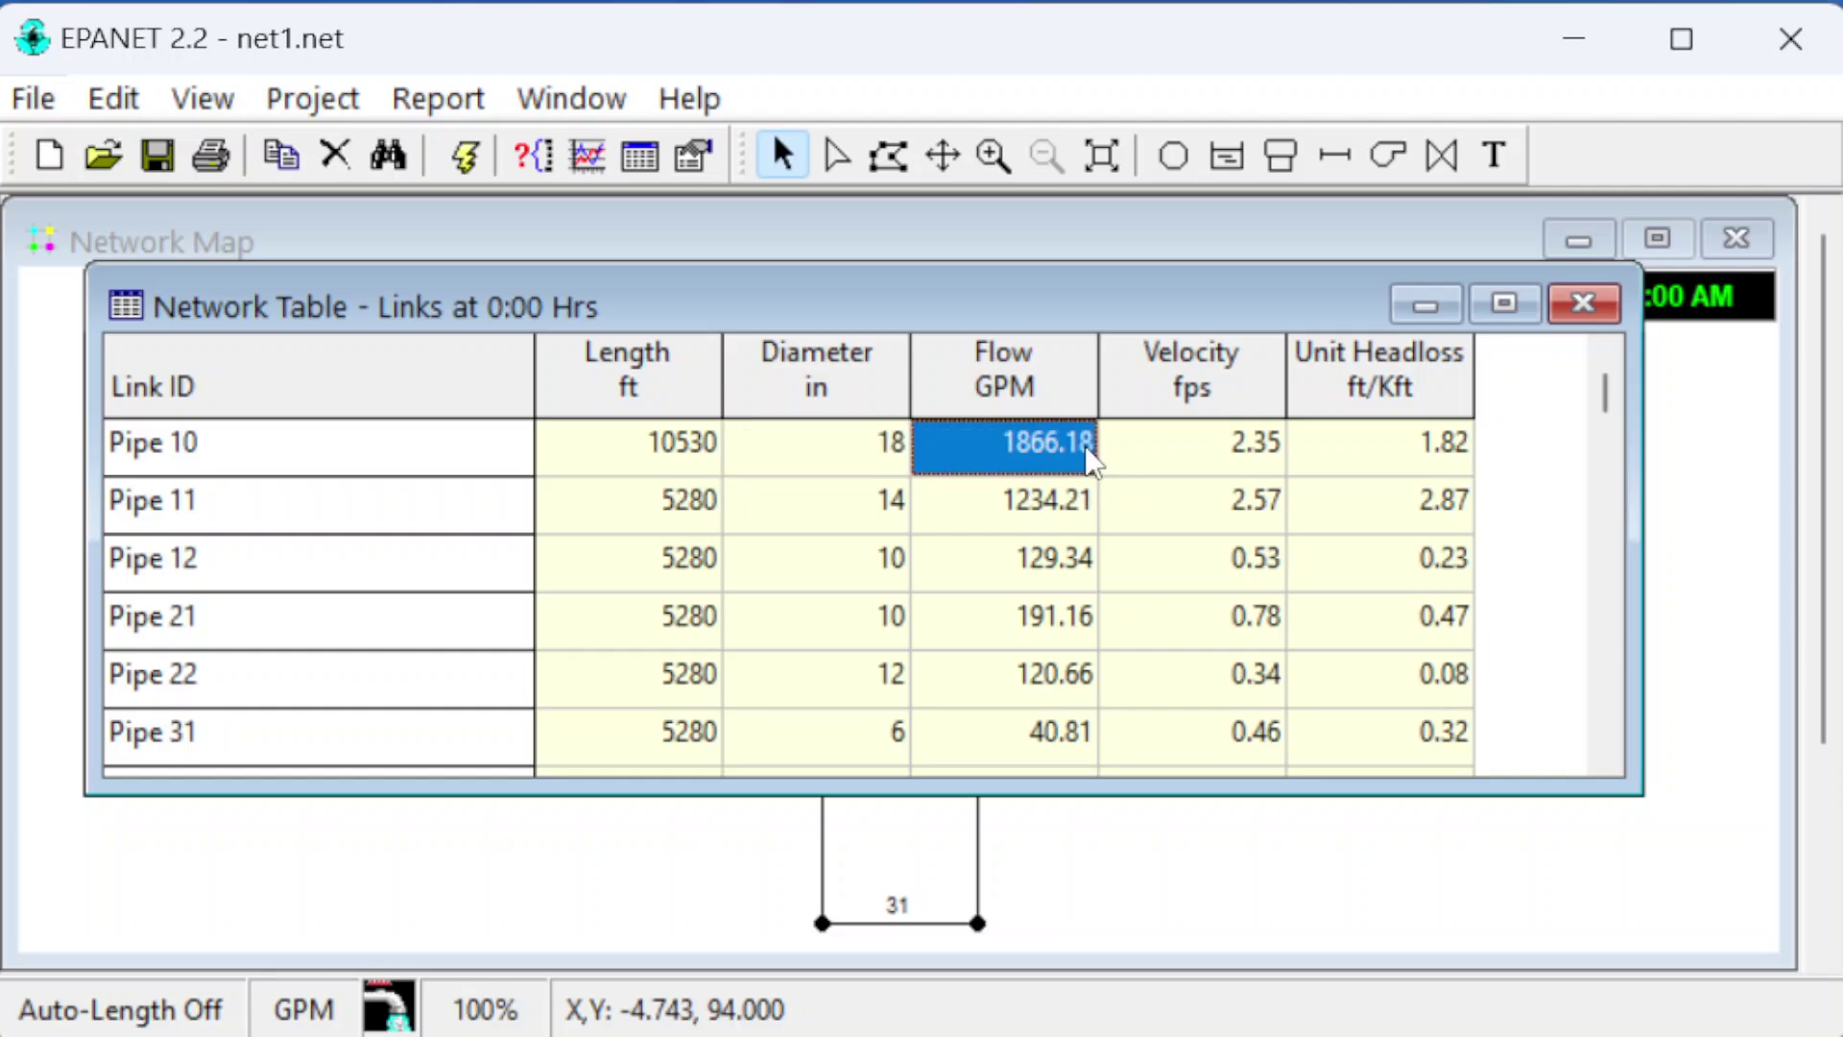
left_click(1582, 305)
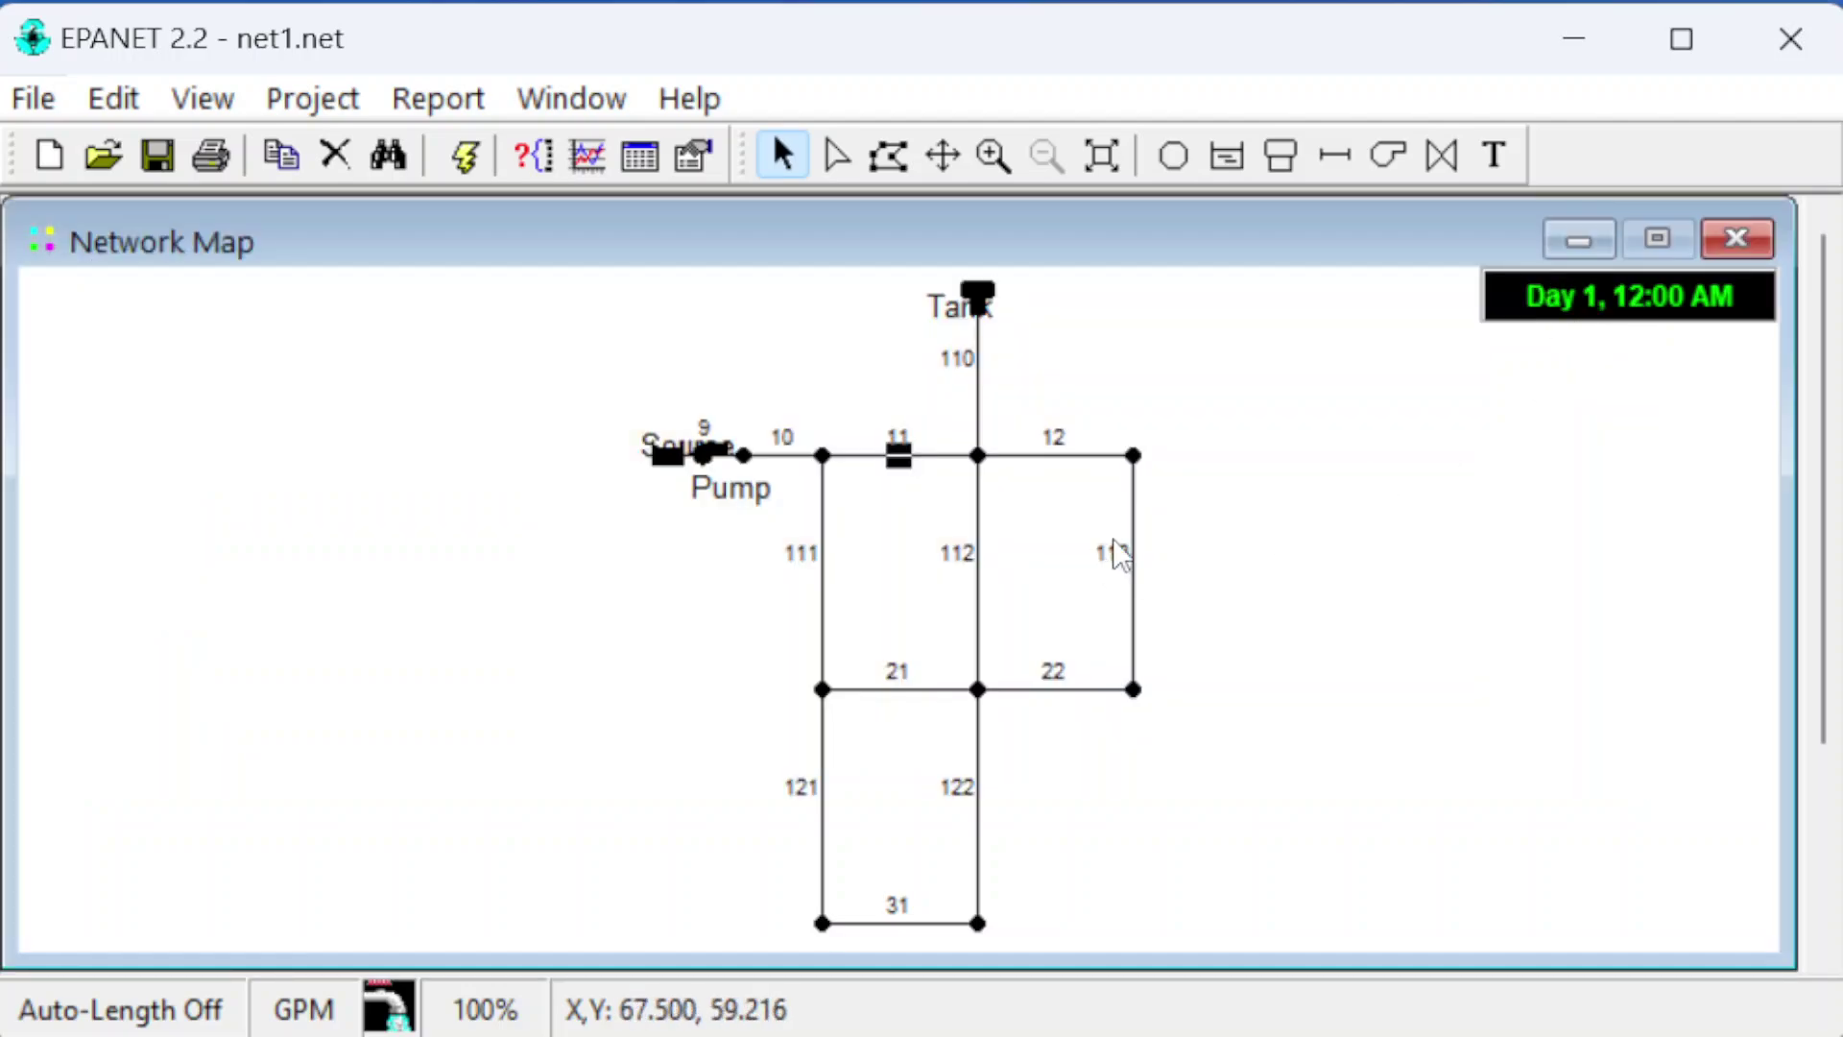
In View > Options, choose the Filled arrow style on the Flow Arrows page
left_click(204, 102)
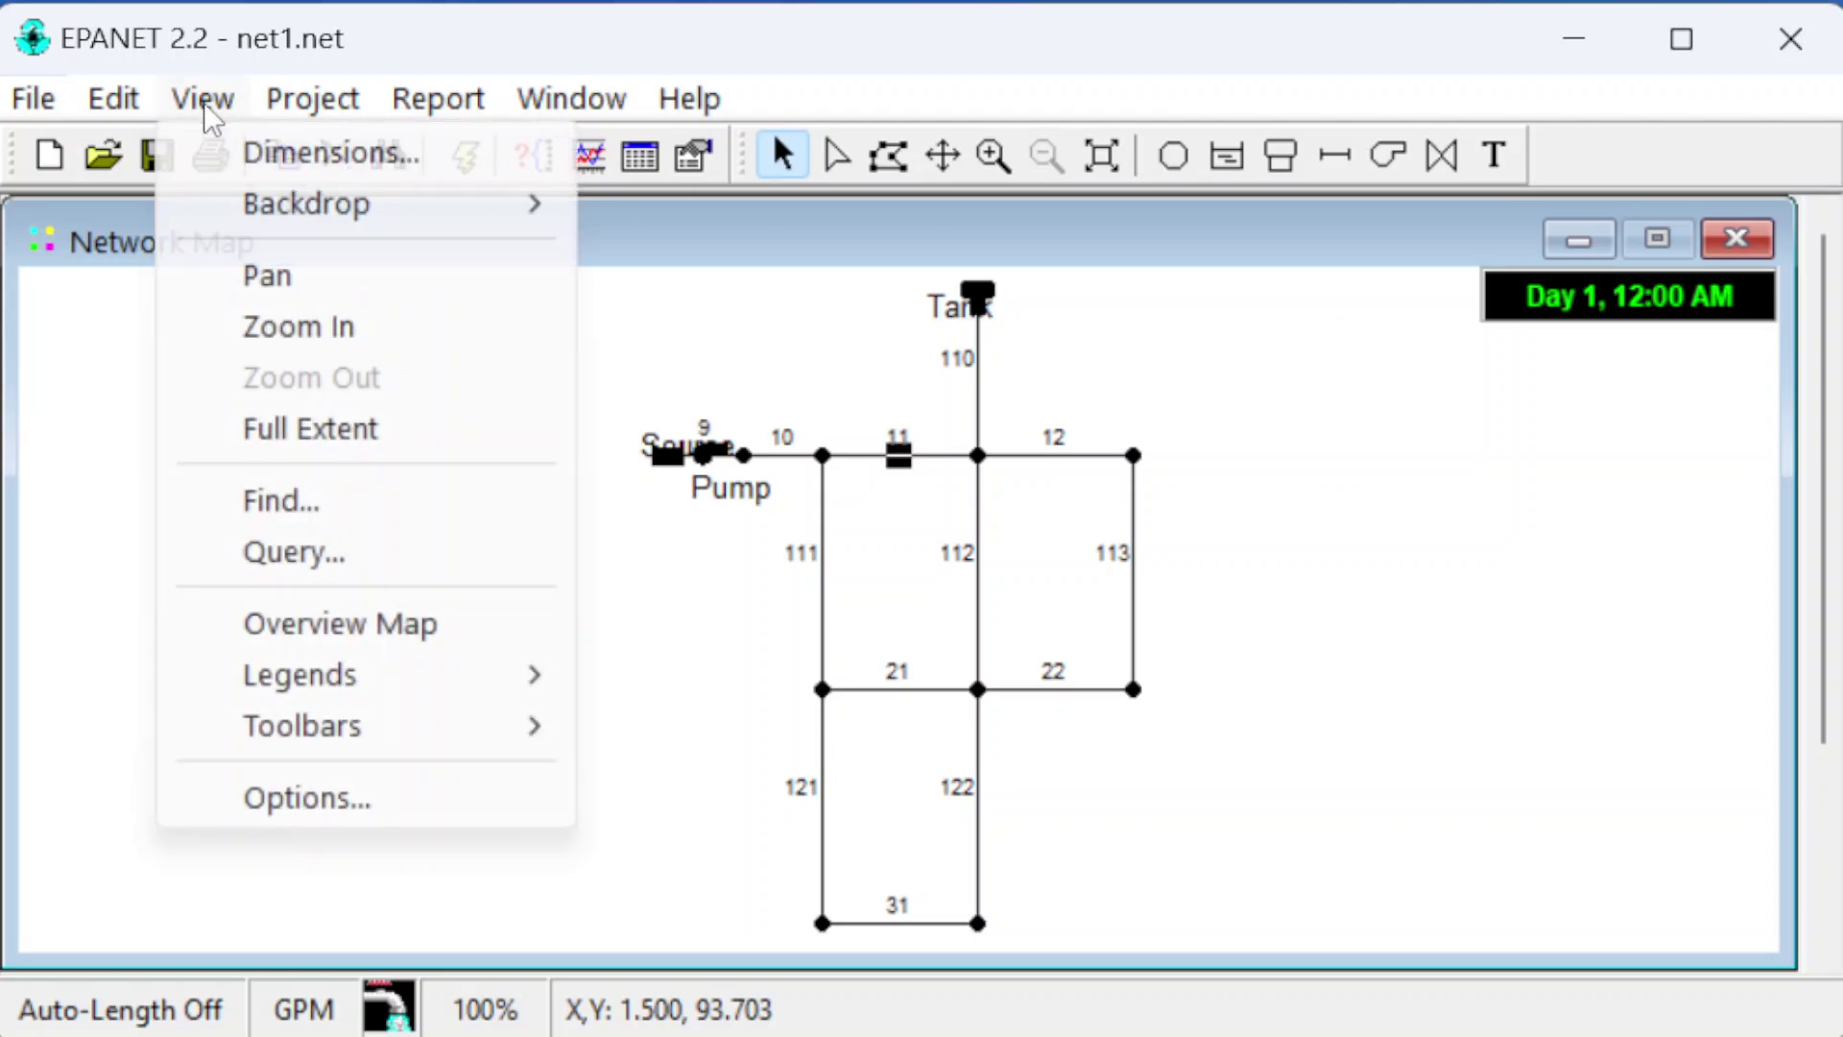
left_click(937, 354)
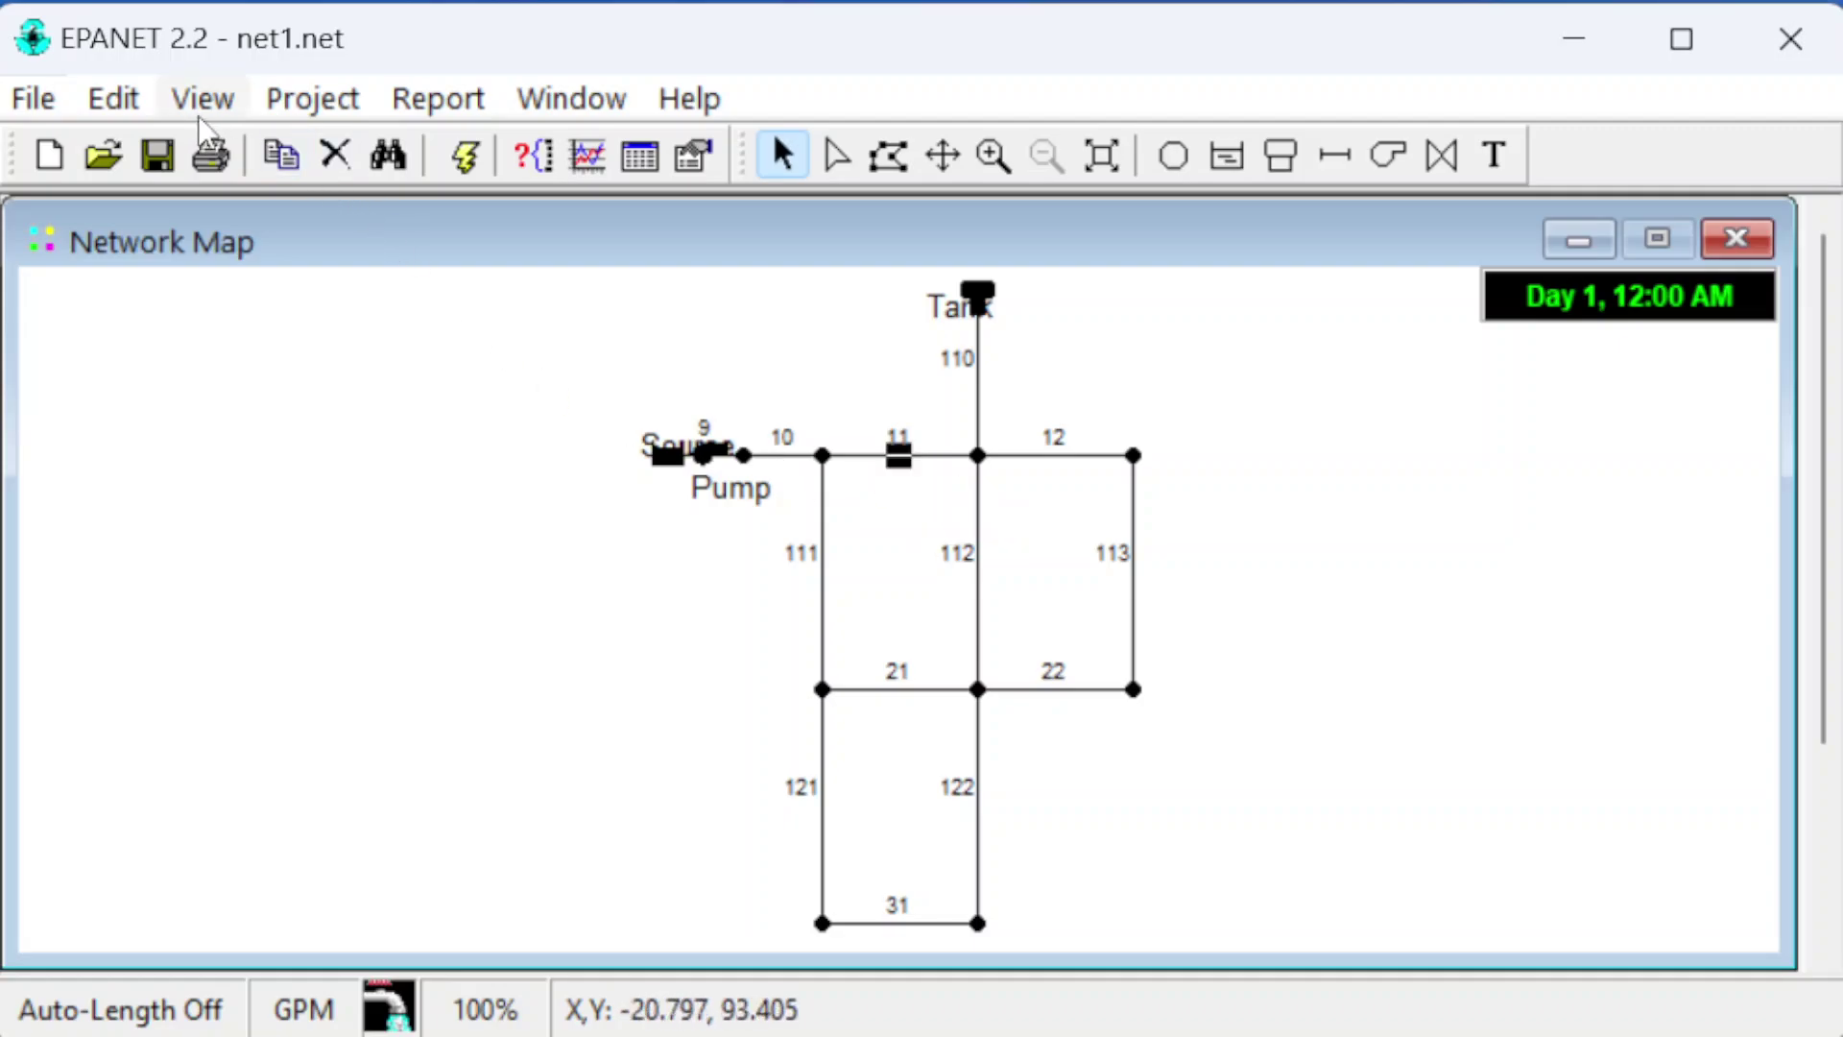
left_click(203, 113)
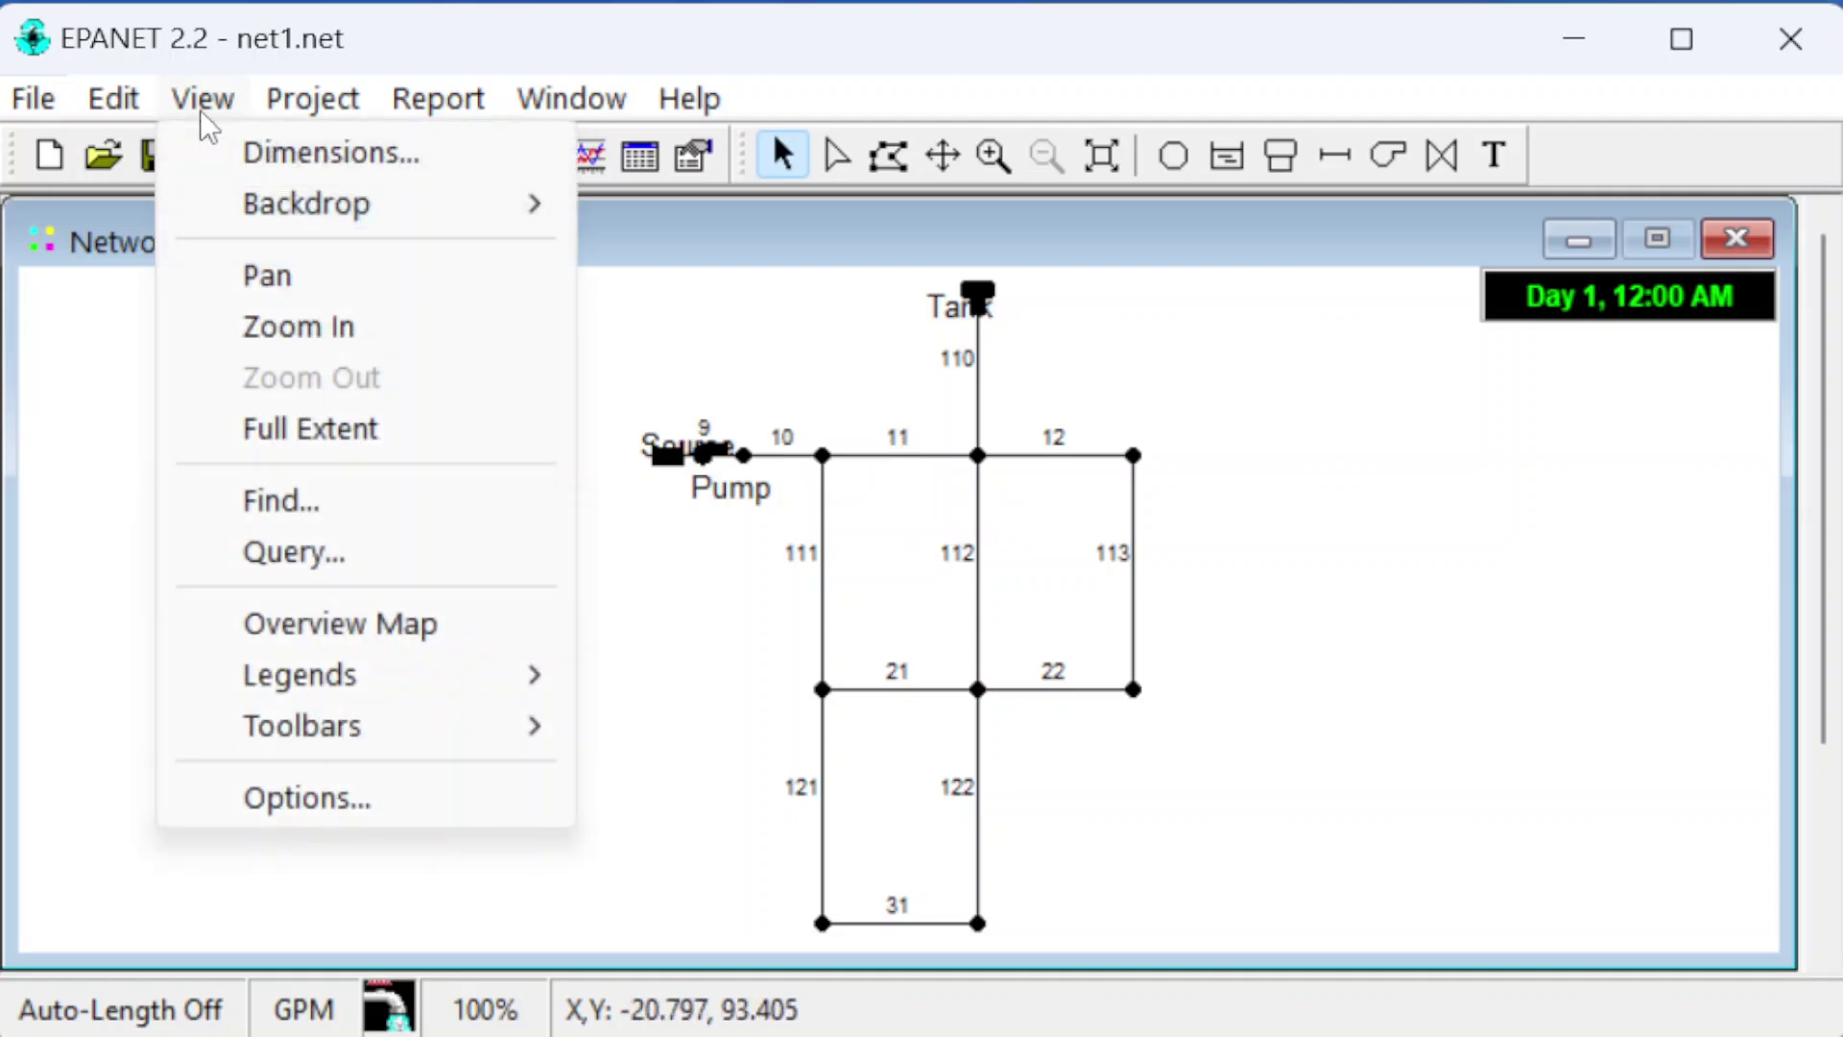
left_click(302, 799)
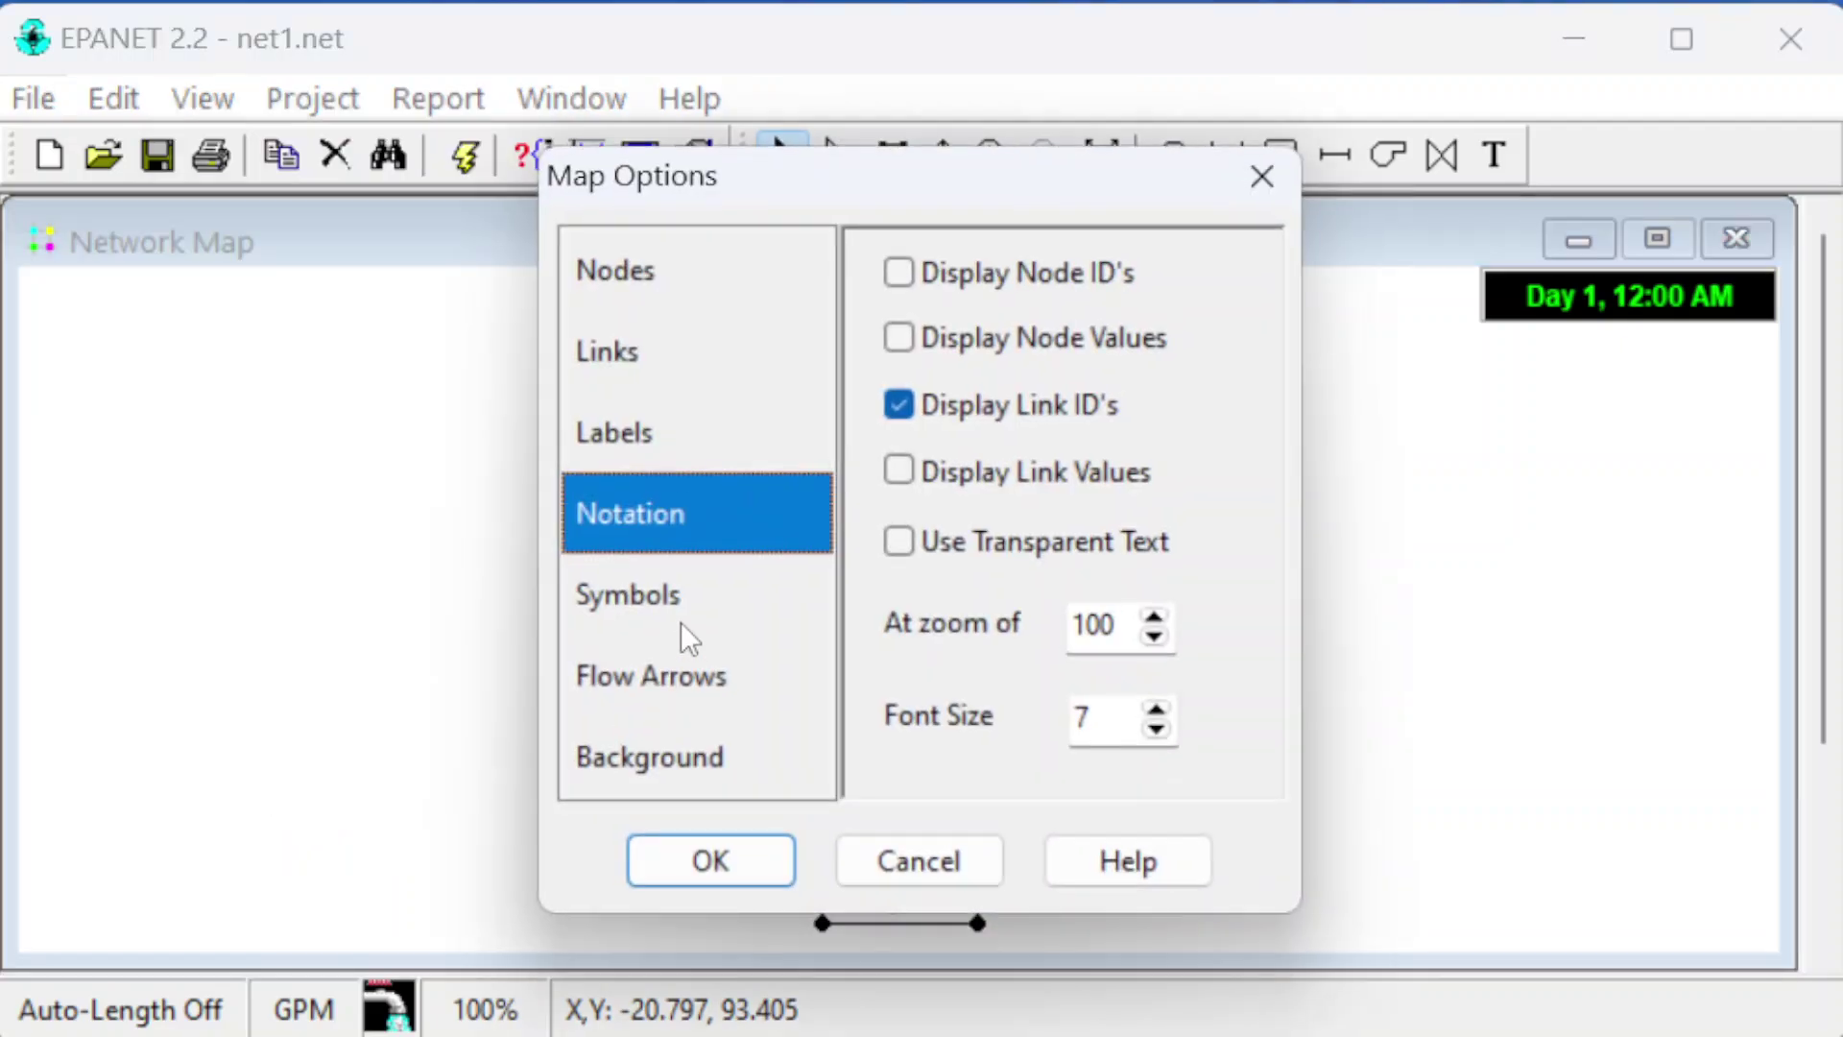
left_click(660, 605)
left_click(661, 696)
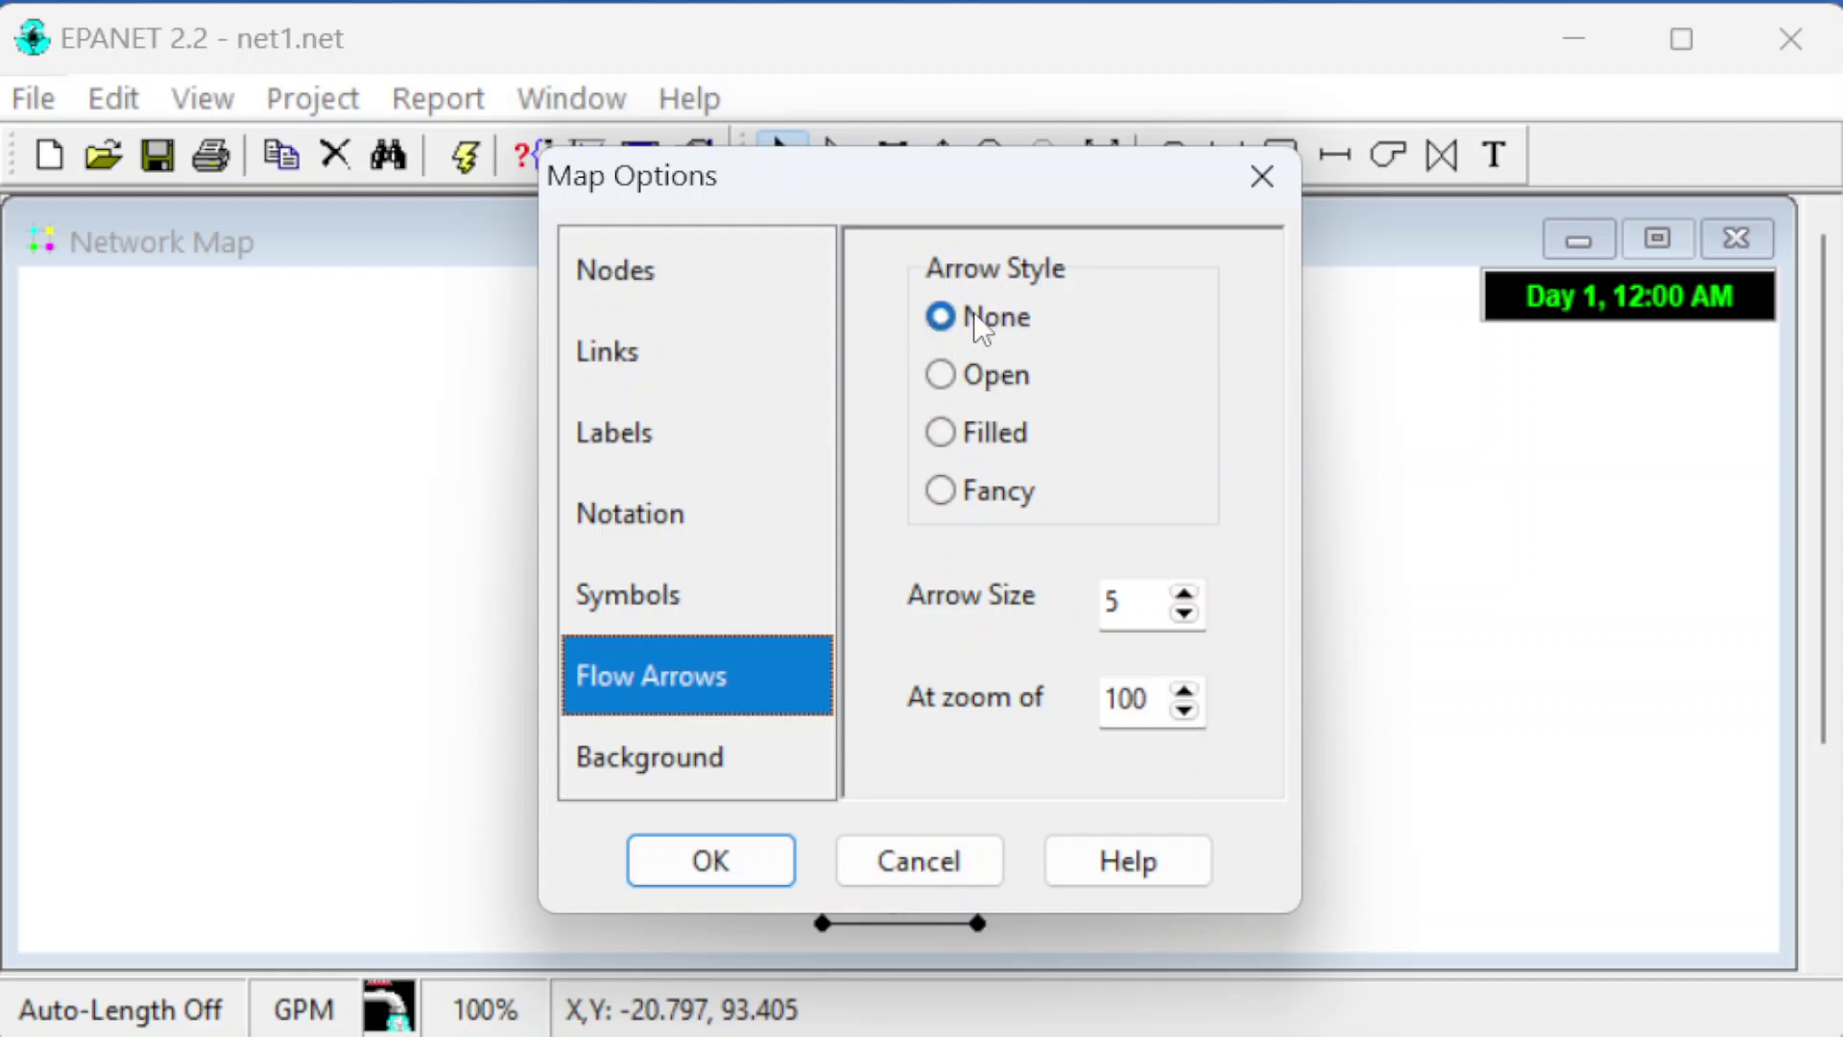
left_click(945, 432)
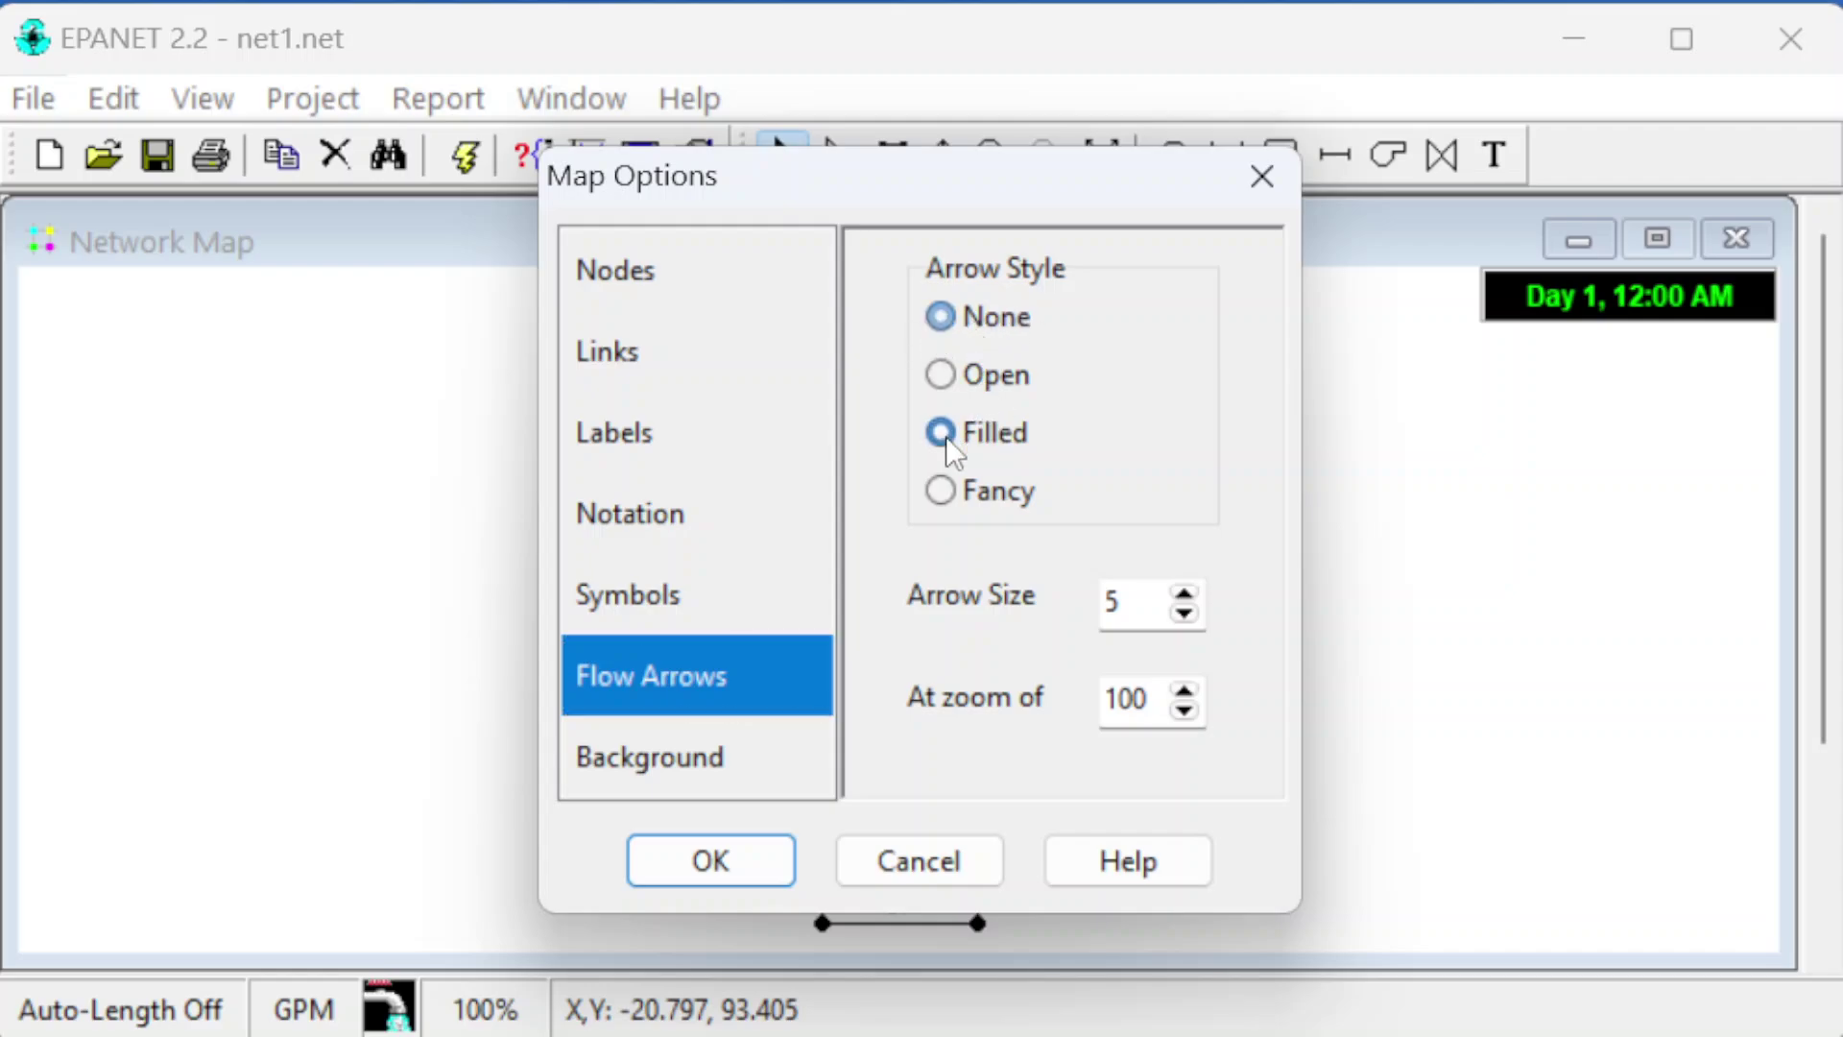
Apply the Map Options so filled flow arrows appear along every pipe
left_click(758, 851)
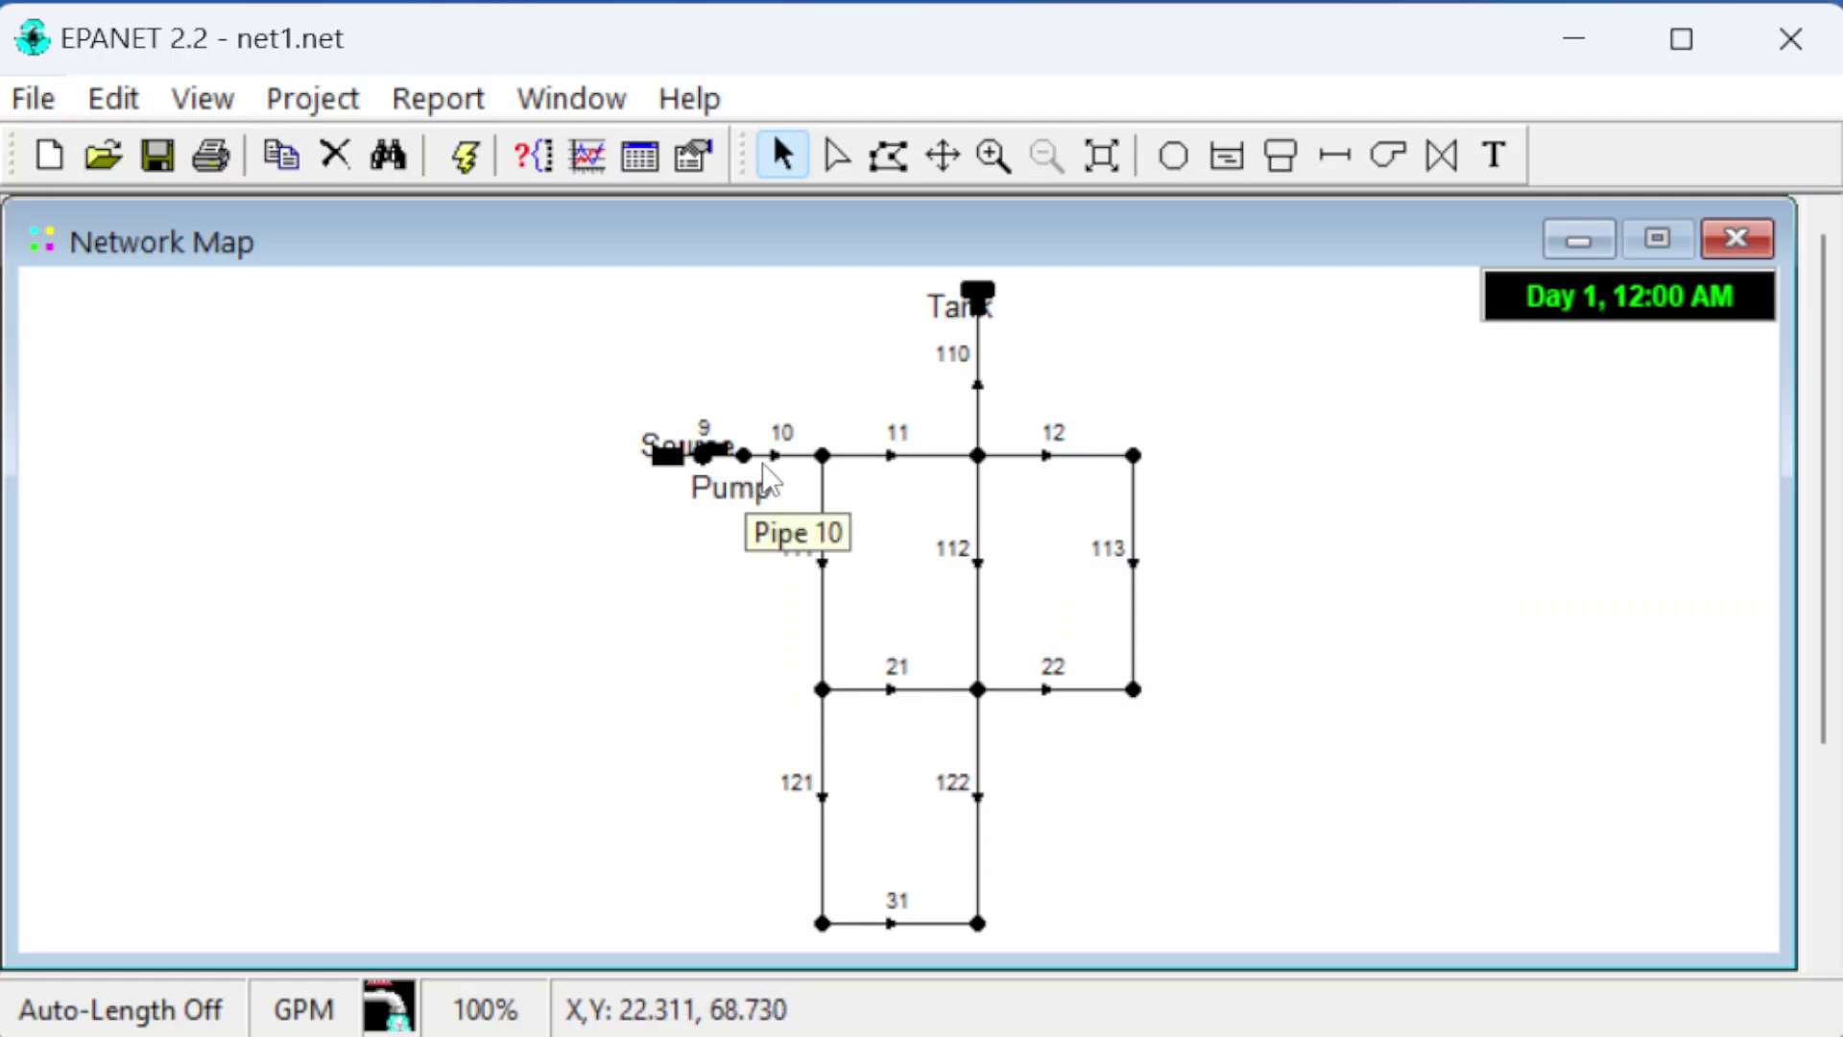